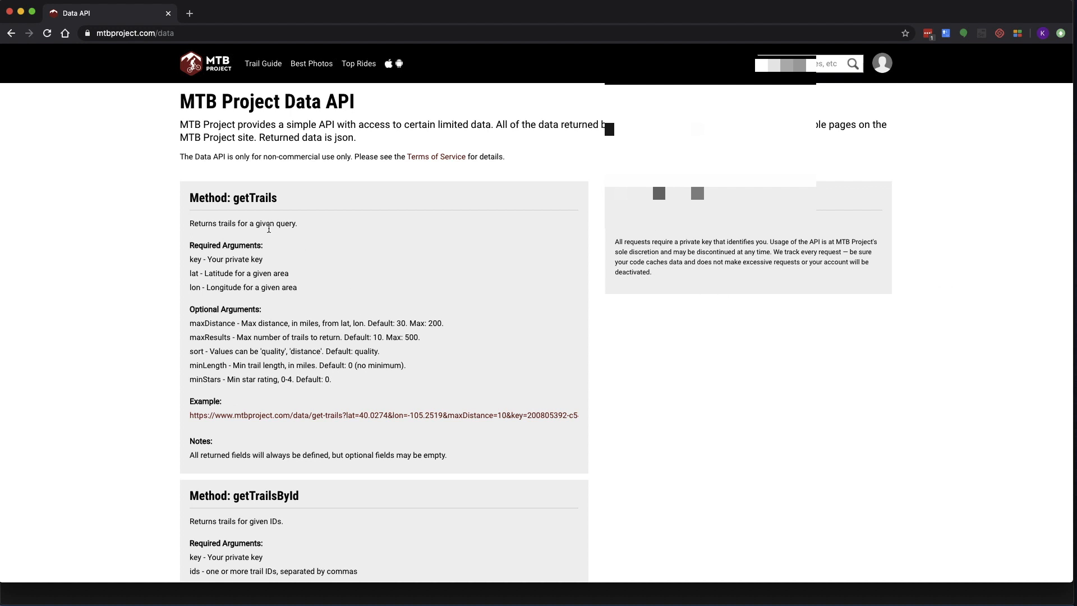
Review the Data API docs, noting the deprecated getToDos and highlighting the getConditions method
scroll(173, 220, "down", 1)
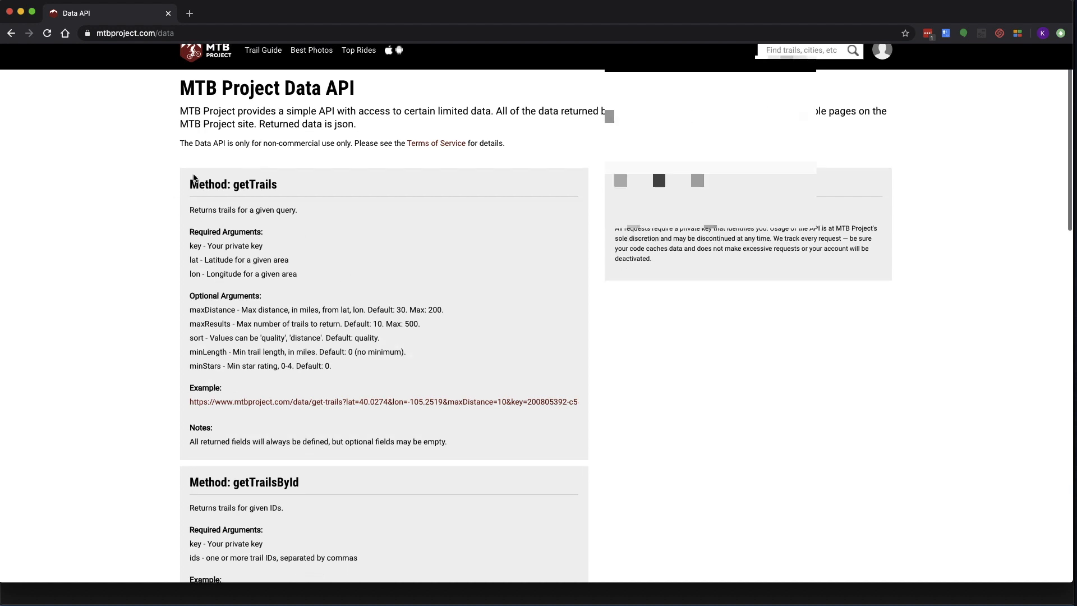
scroll(196, 206, "down", 5)
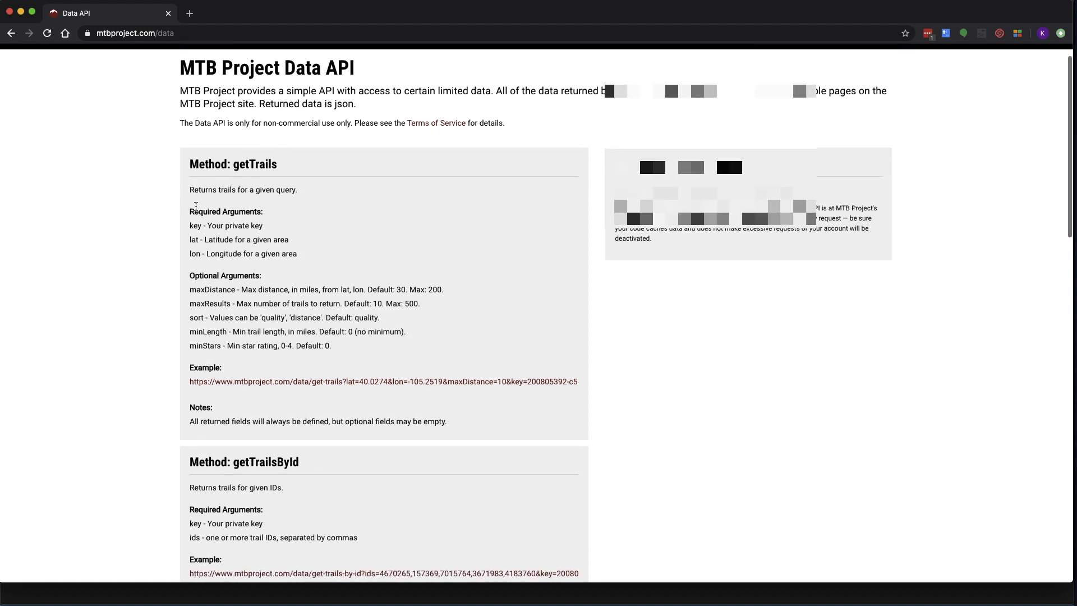
scroll(198, 195, "down", 5)
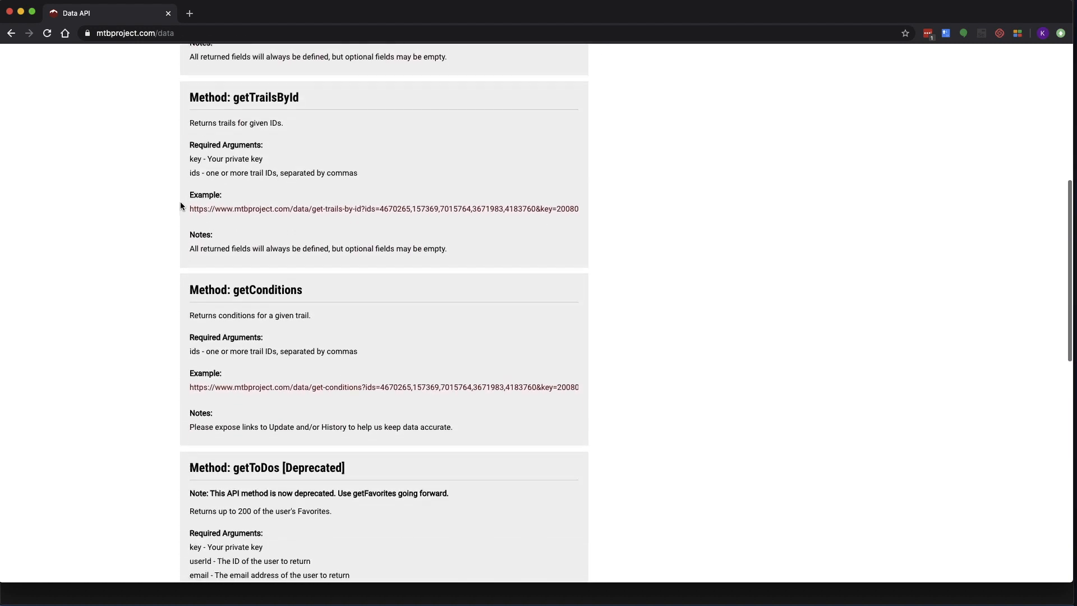
scroll(155, 223, "down", 7)
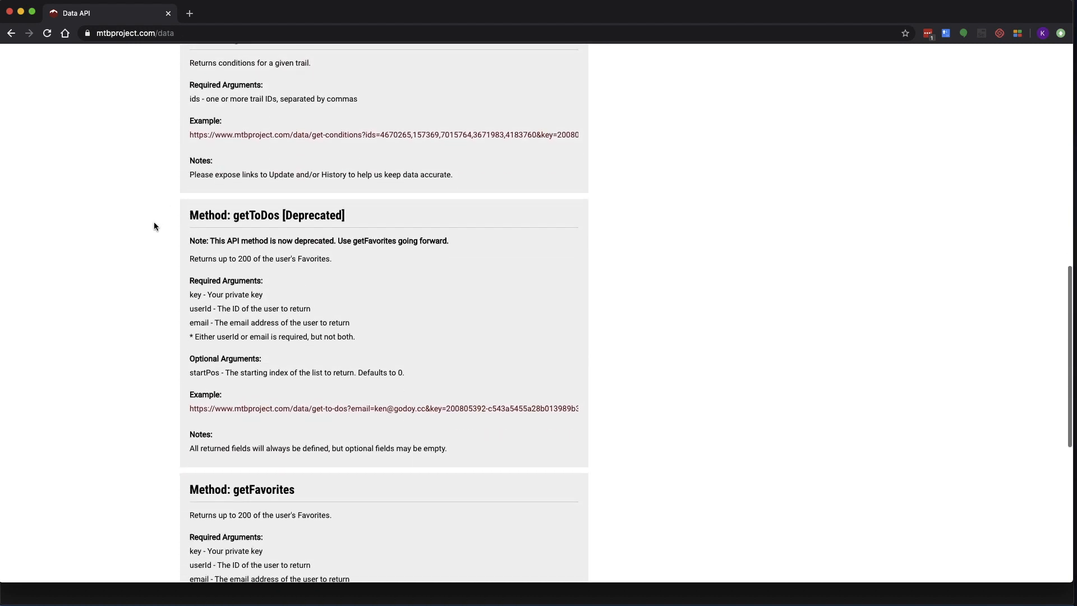
scroll(154, 224, "up", 3)
double_click(305, 82)
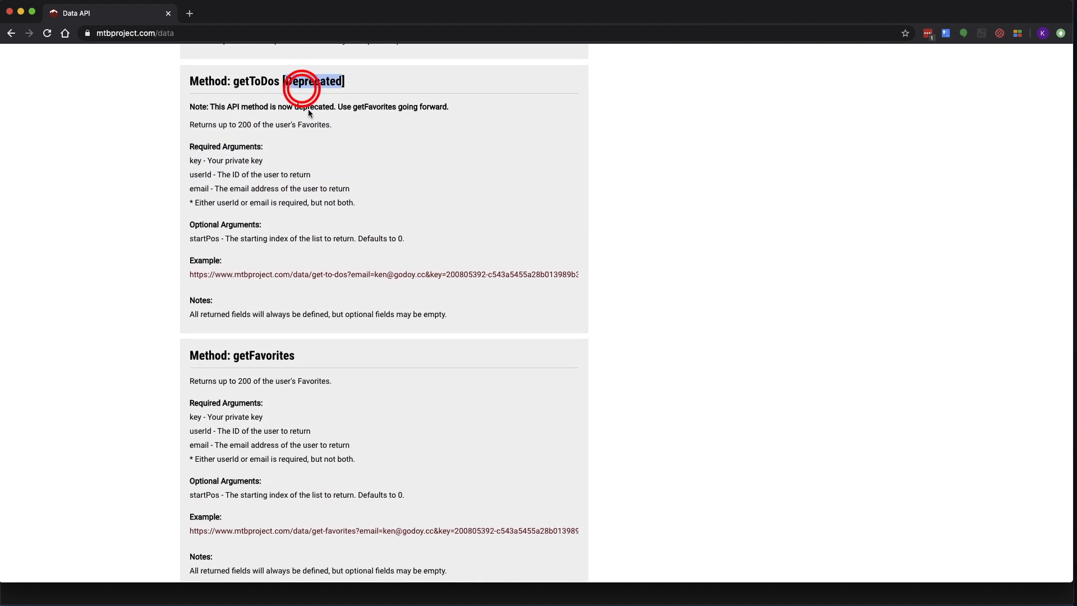
scroll(337, 197, "up", 3)
scroll(338, 202, "up", 3)
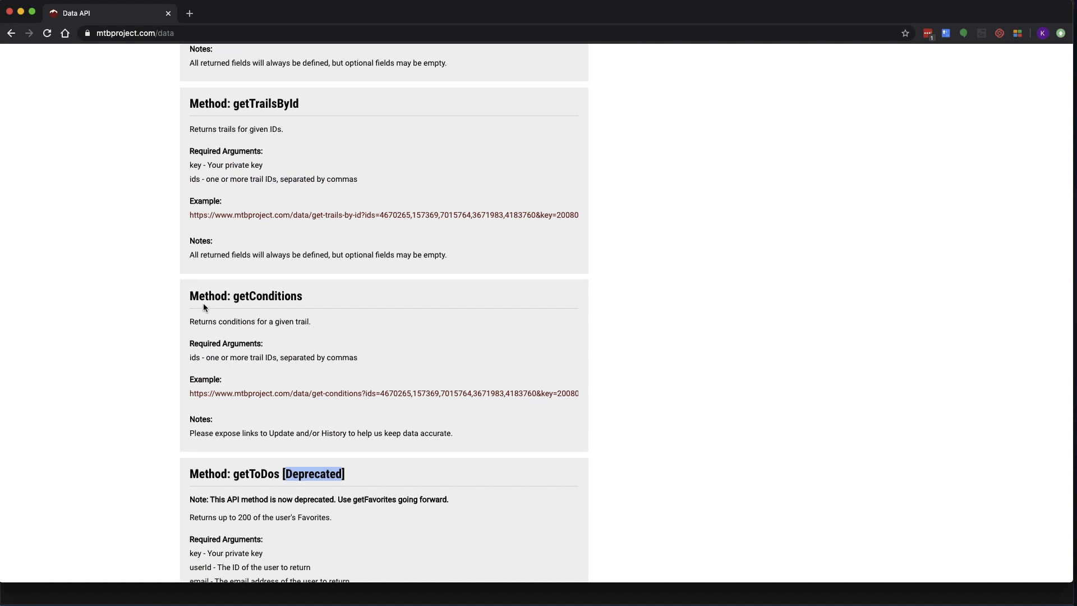
triple_click(237, 297)
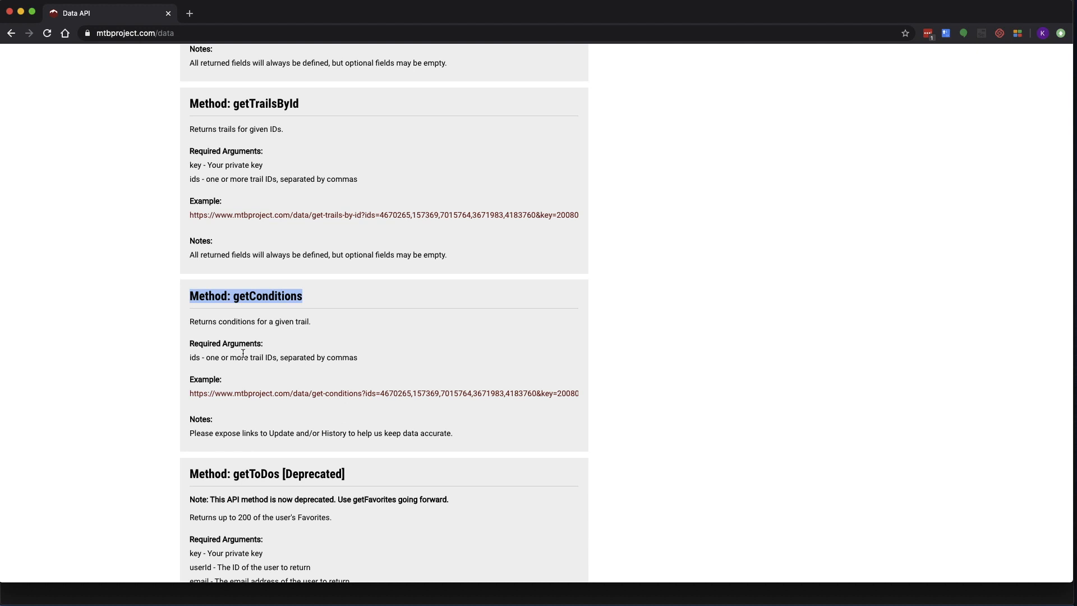
Return to the MTB Project homepage and search for Fullerton
scroll(243, 353, "up", 20)
left_click(209, 65)
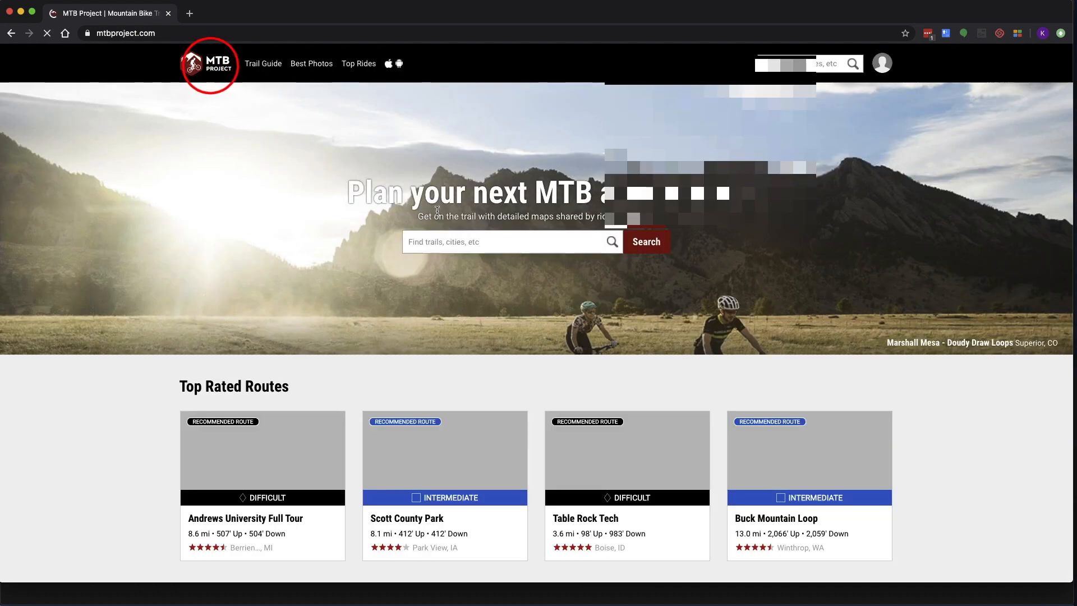
left_click(438, 241)
type("Fullerton")
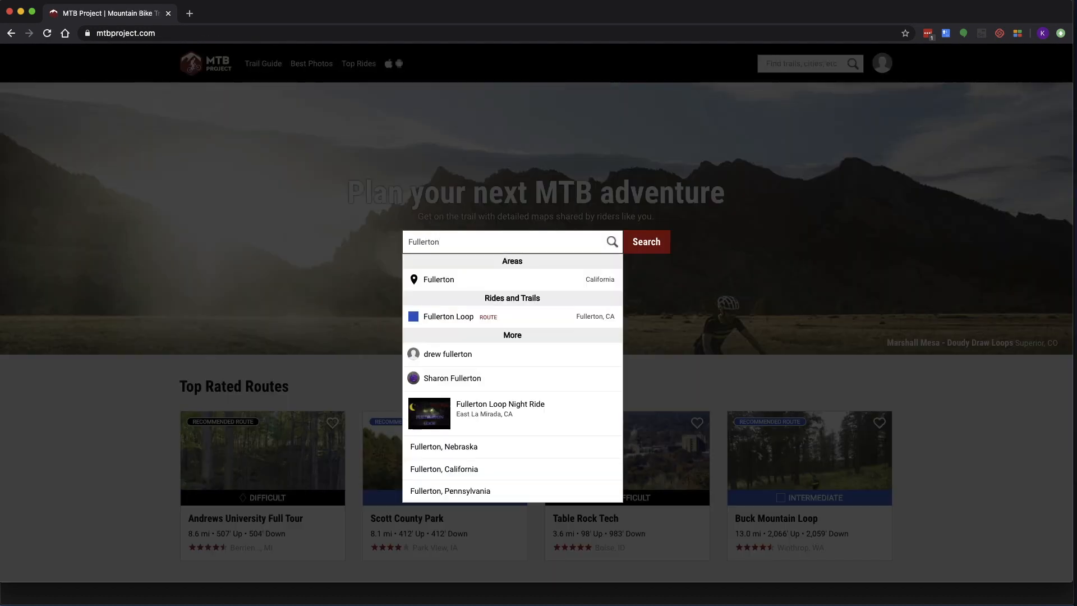
Look up the trail IDs for Fullerton Loop (3000688) and Turnbull Canyon
left_click(441, 317)
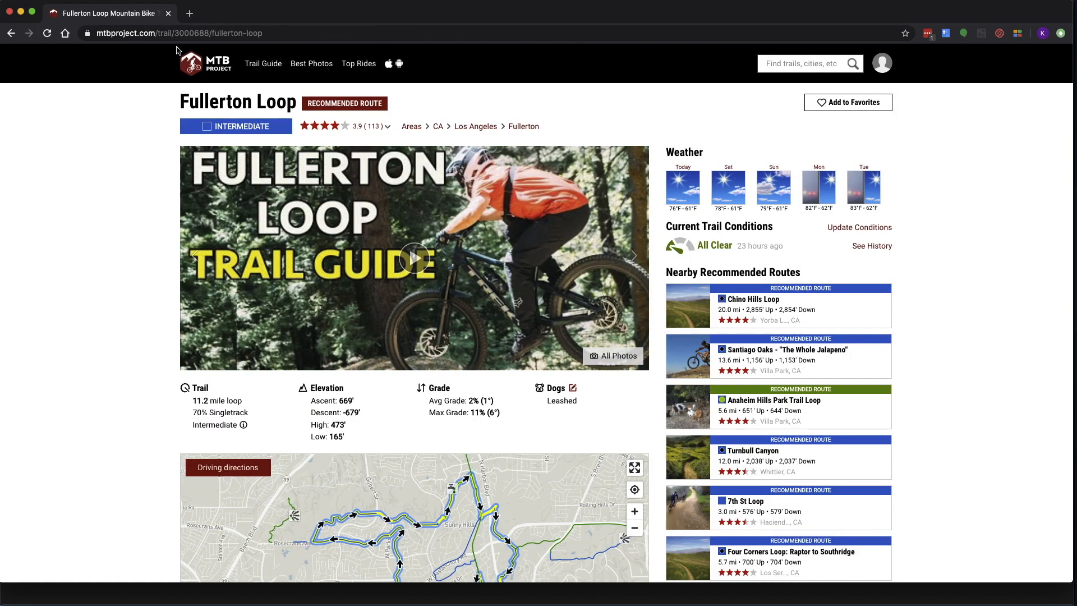
double_click(175, 35)
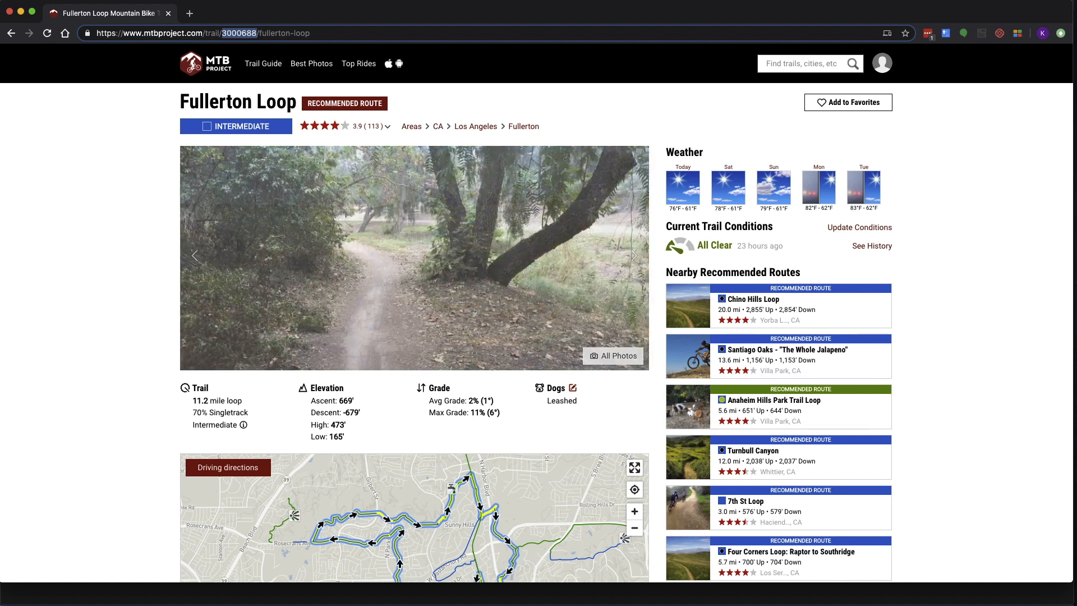
left_click(802, 63)
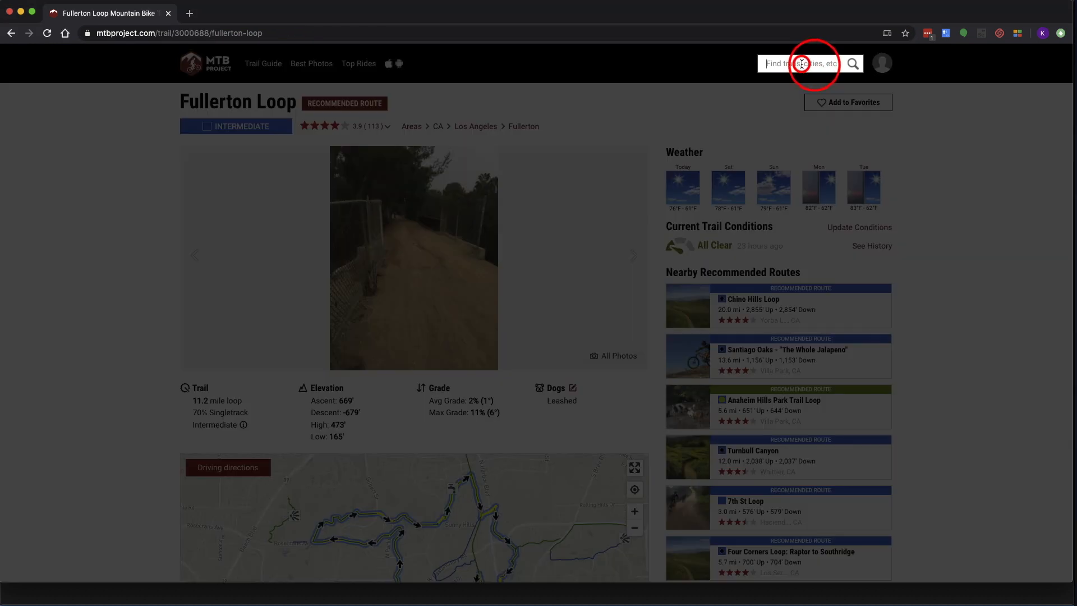
type("T")
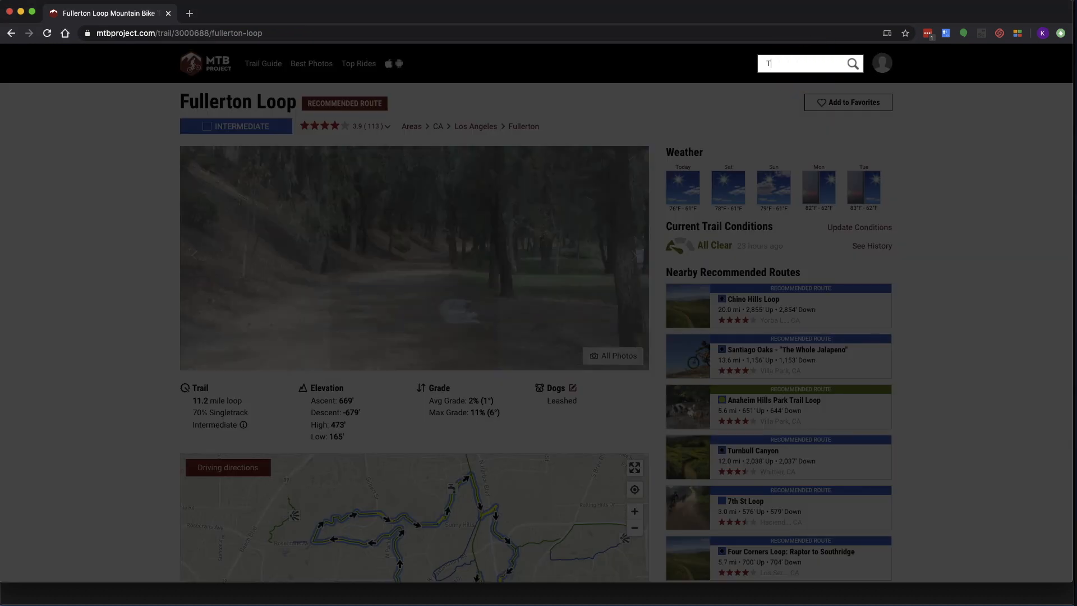
type("urbbull")
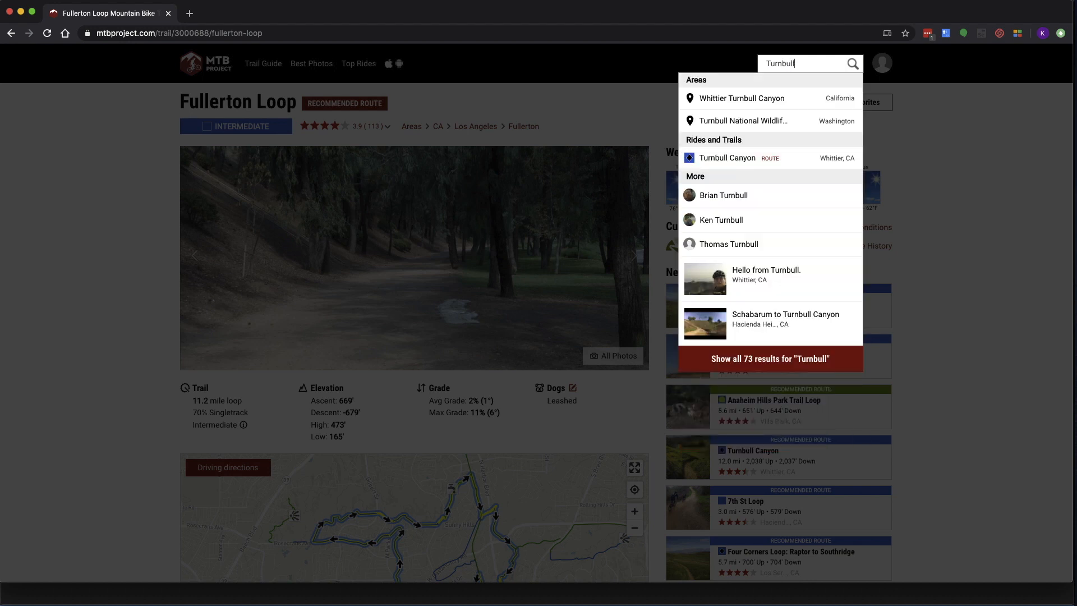
left_click(720, 158)
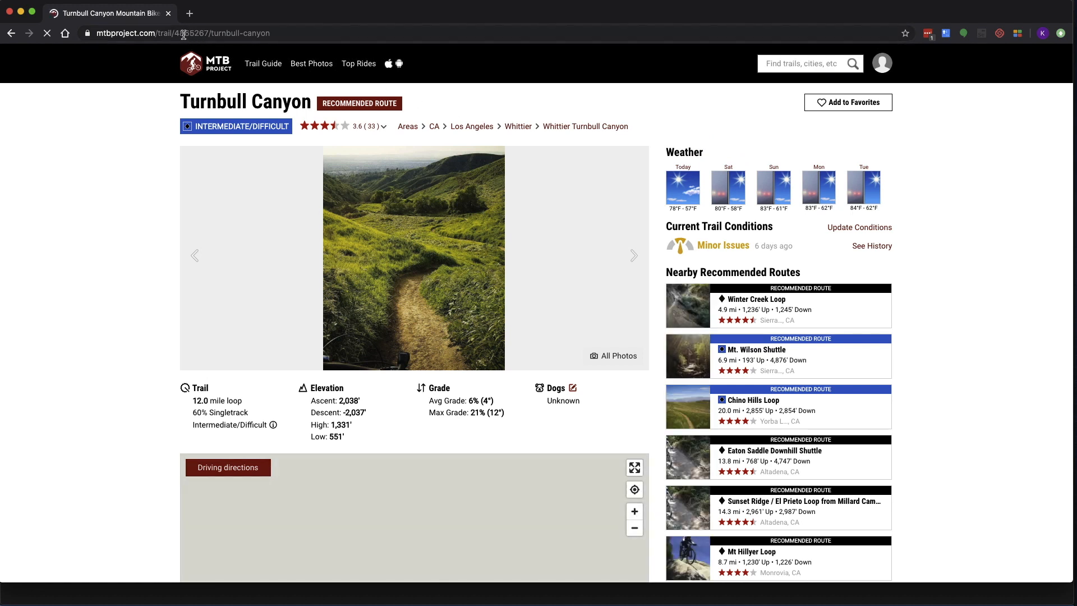
left_click_drag(175, 33, 208, 33)
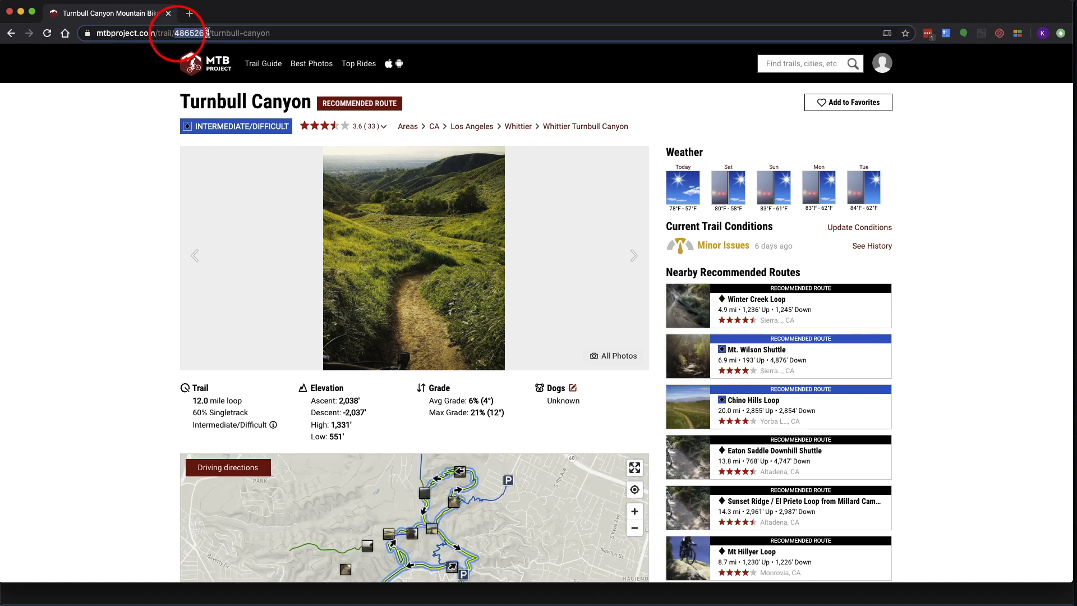
Look up the Aliso and Wood Canyons Tour trail ID and open the getConditions example request
left_click(782, 65)
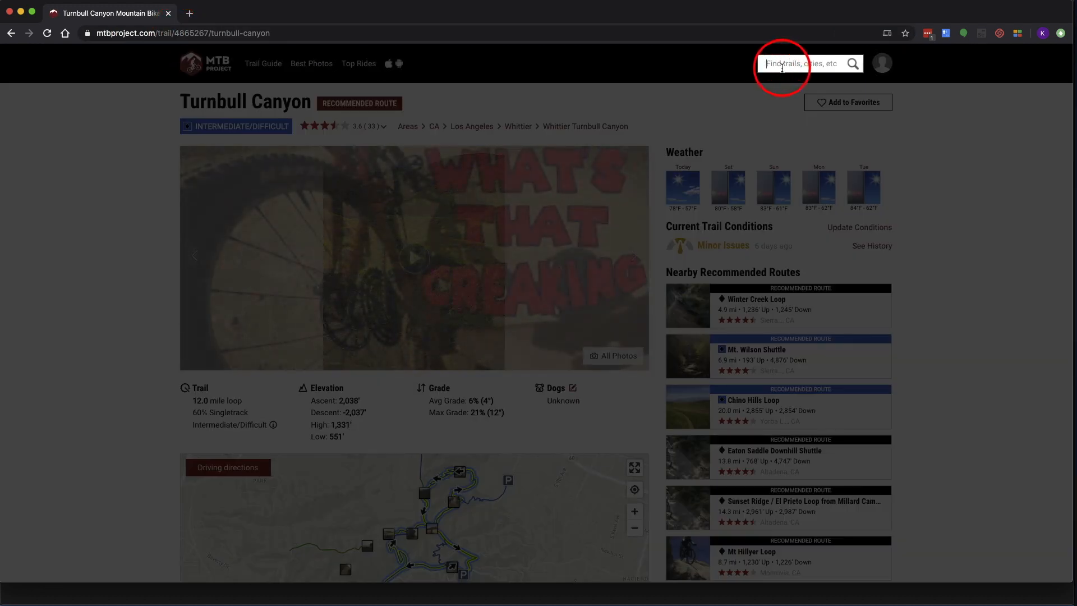
type("Aliso Wood")
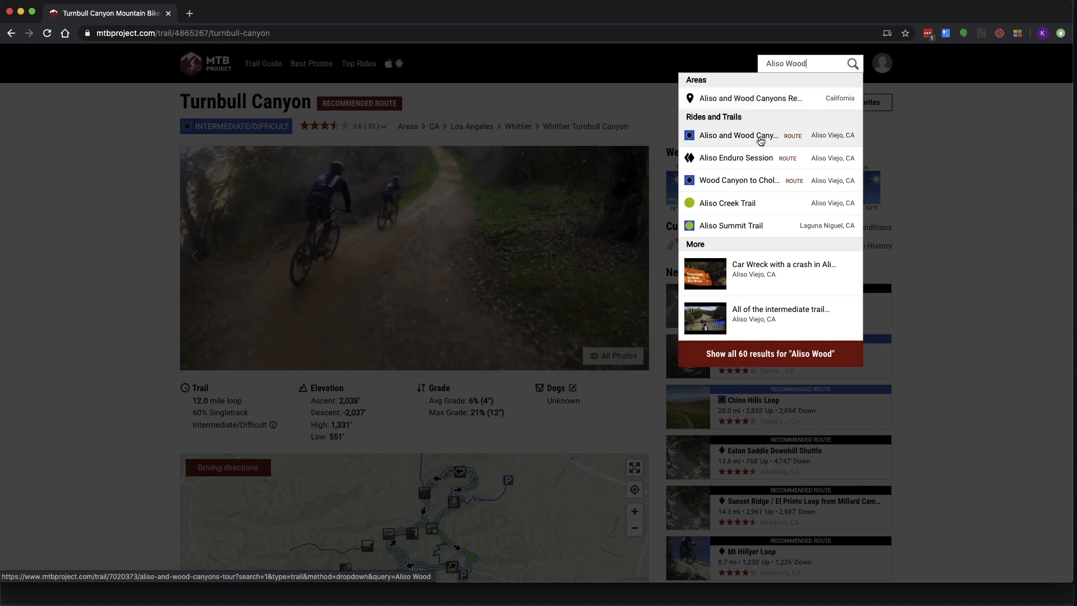
left_click(760, 139)
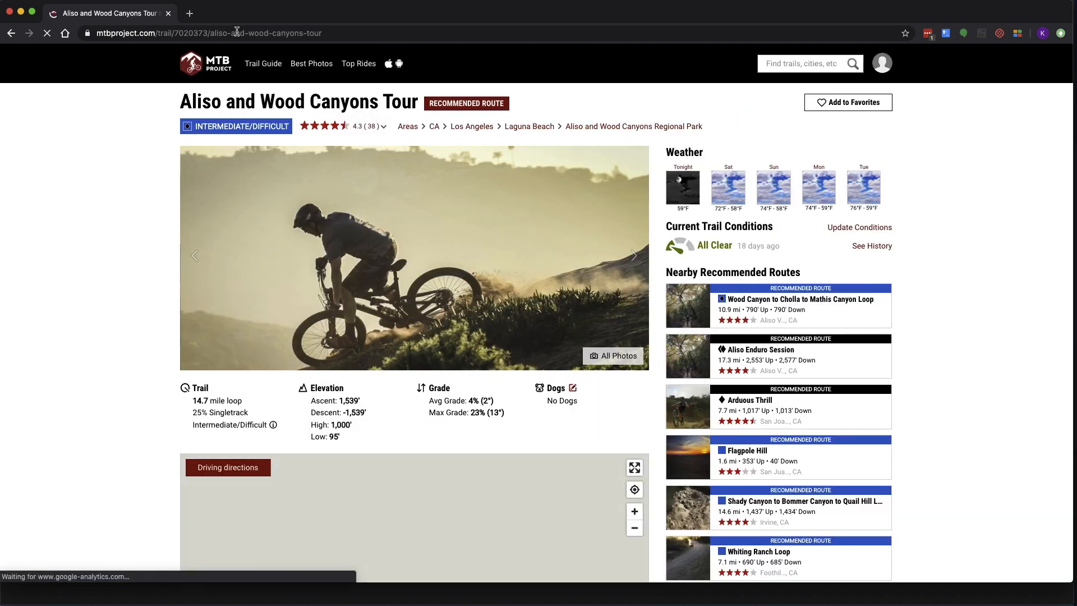
left_click(175, 33)
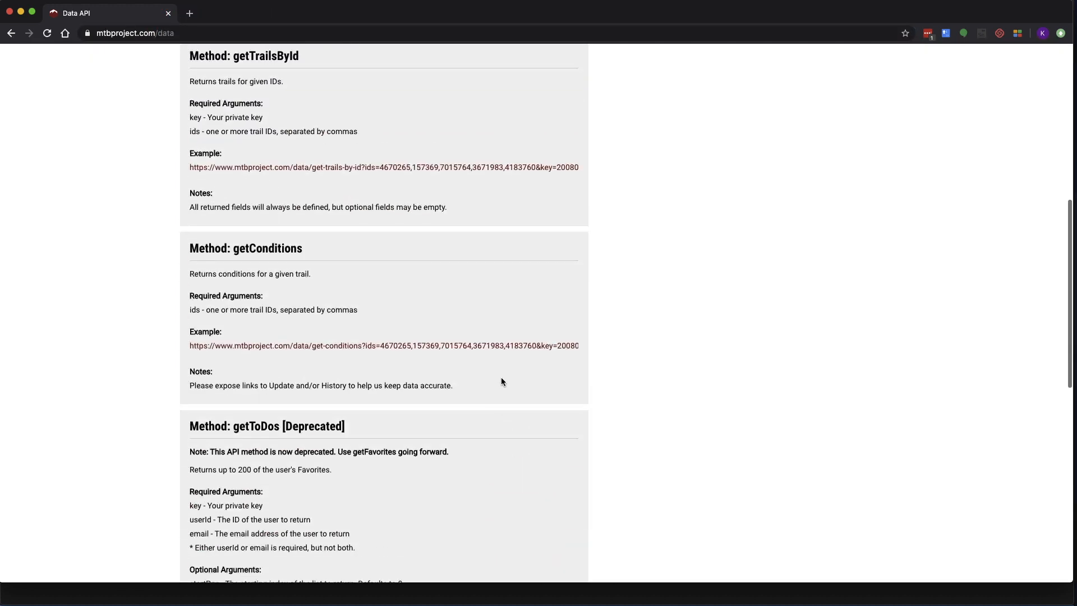
scroll(501, 381, "up", 2)
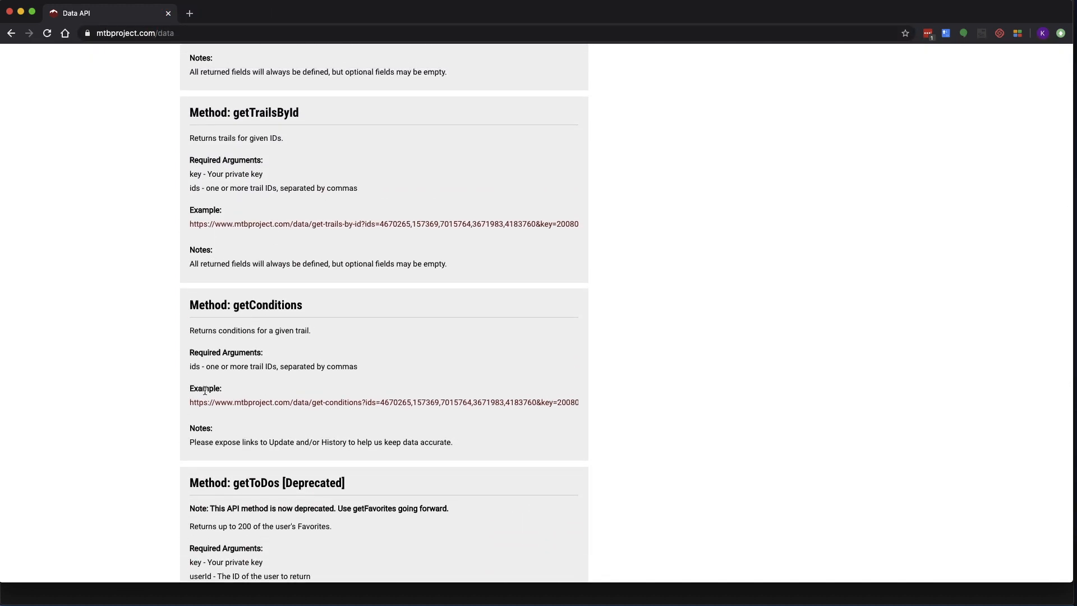
left_click(212, 402)
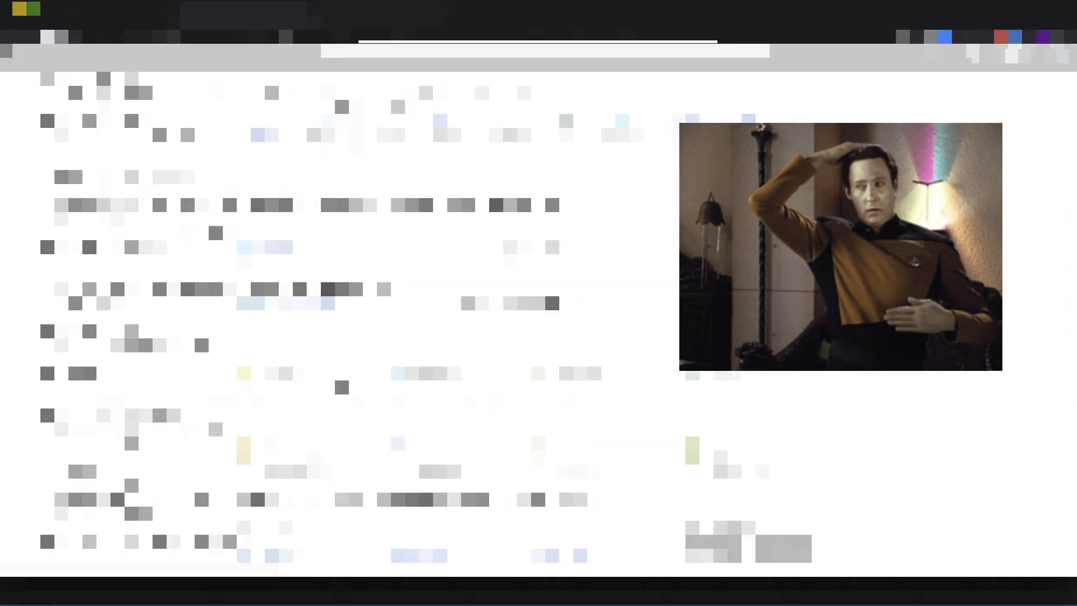
Start a new logic app from Logic Apps with a new mtbproject resource group
left_click(385, 56)
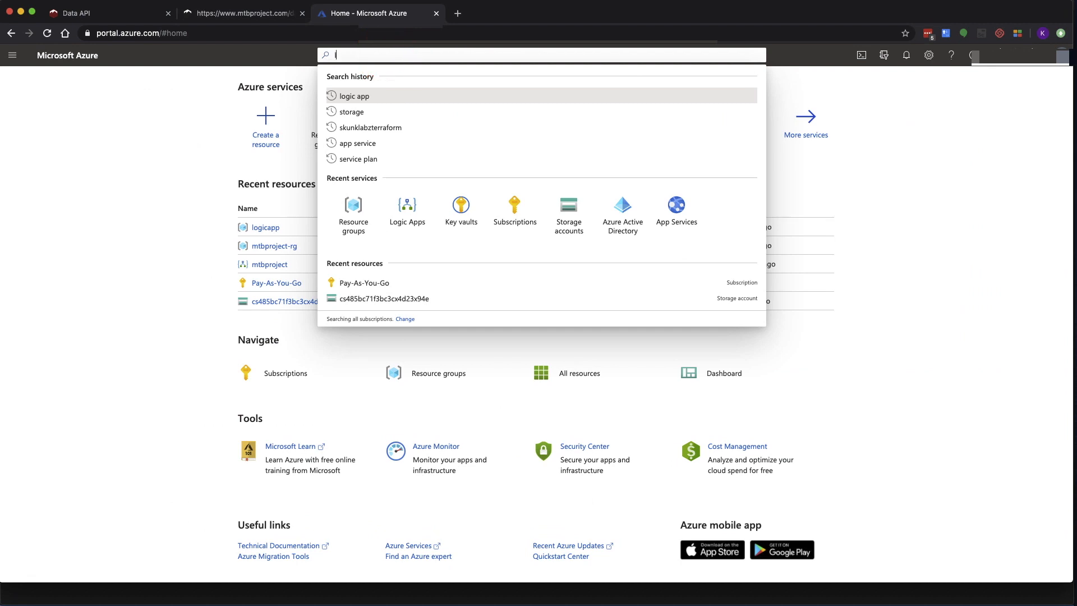
type("logic apps")
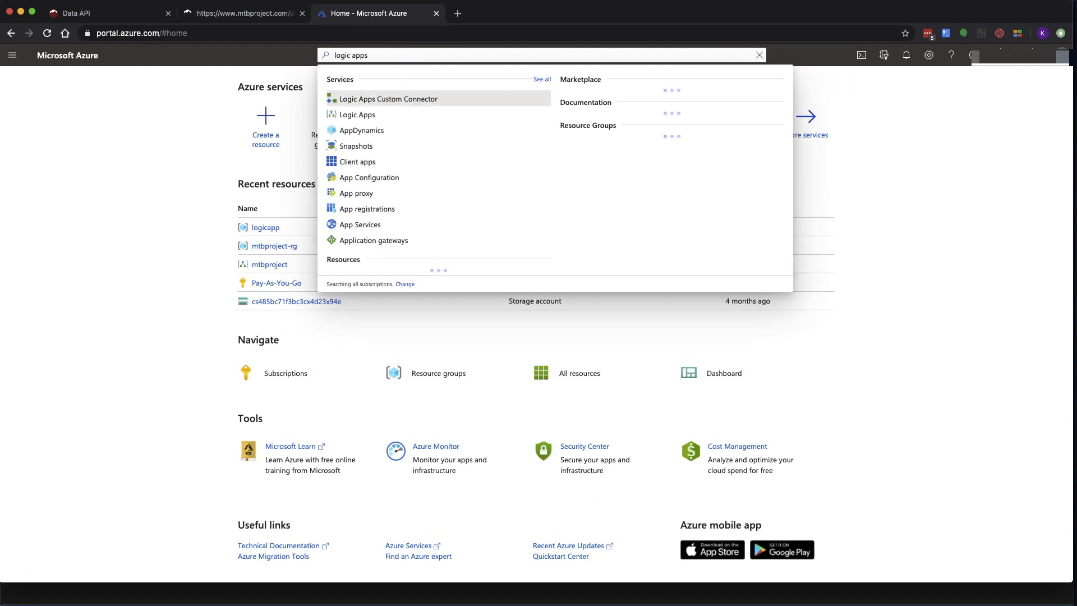
left_click(374, 120)
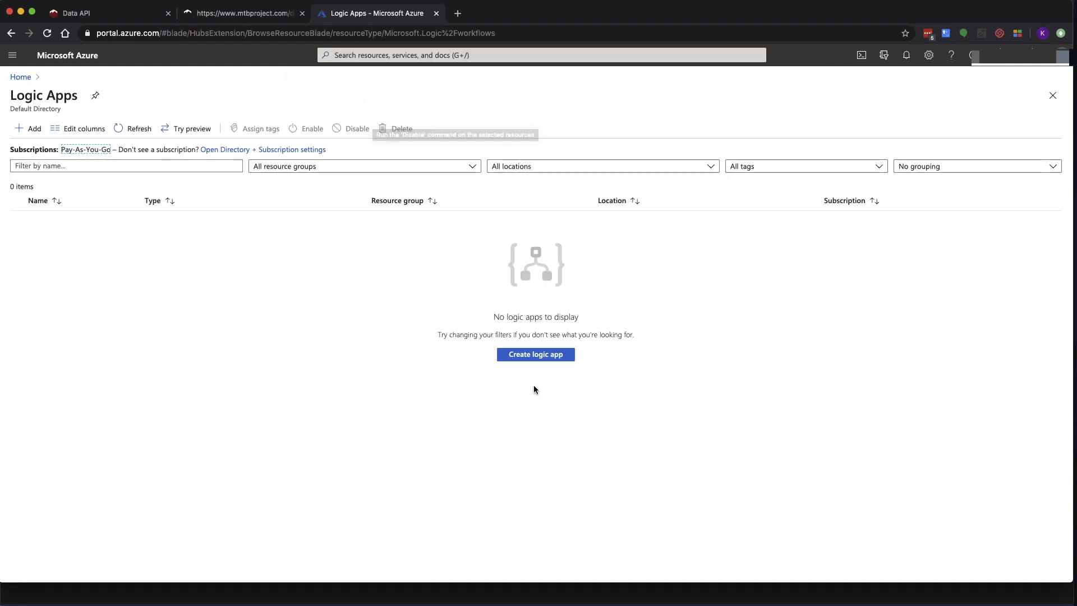
left_click(535, 355)
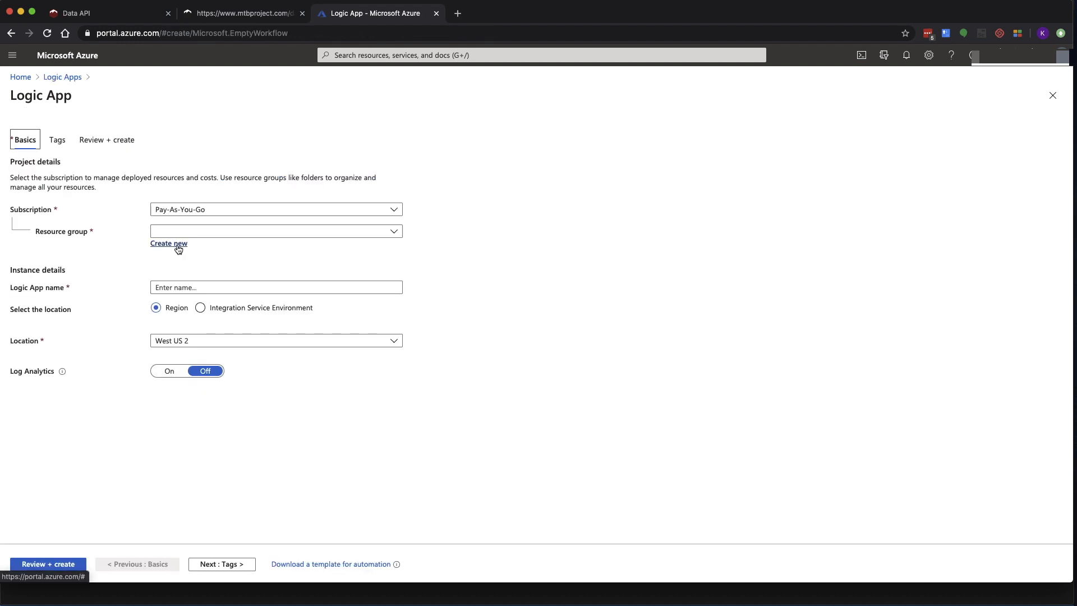
left_click(178, 249)
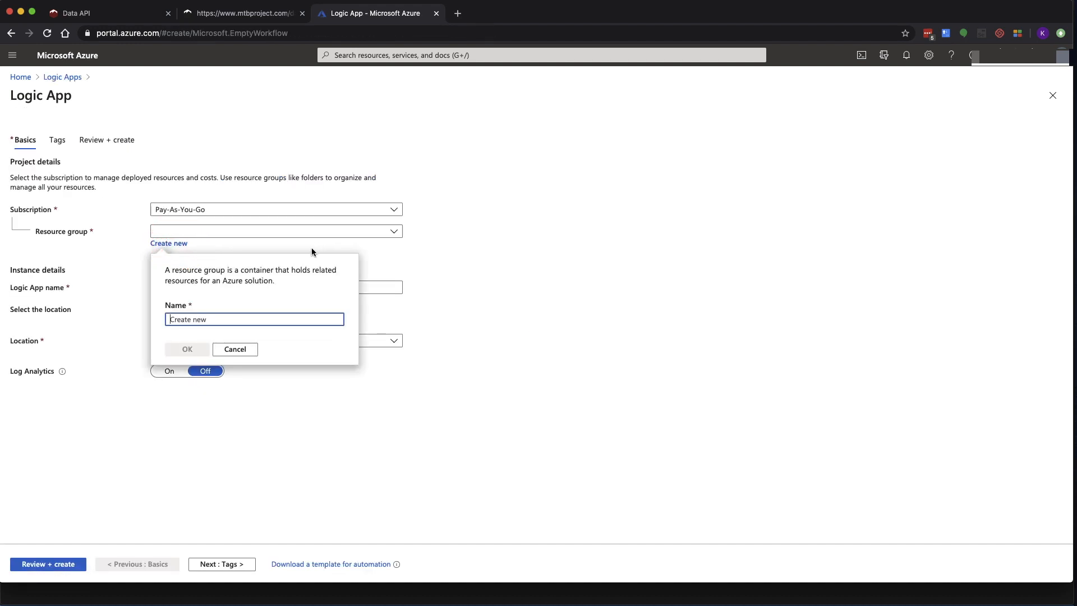
type("mtbt")
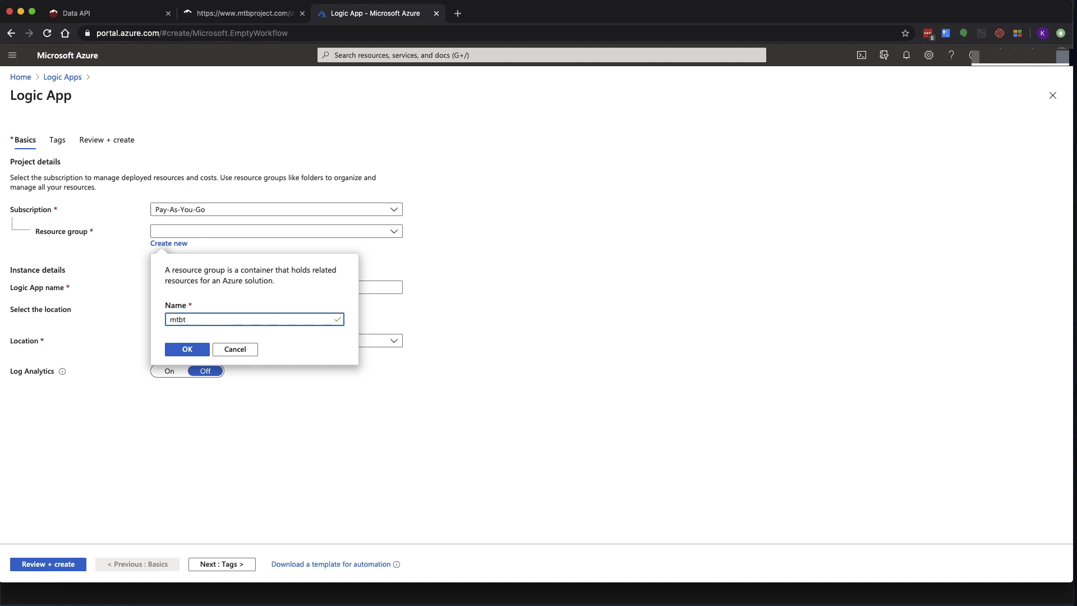
type("ect-rg")
left_click(192, 352)
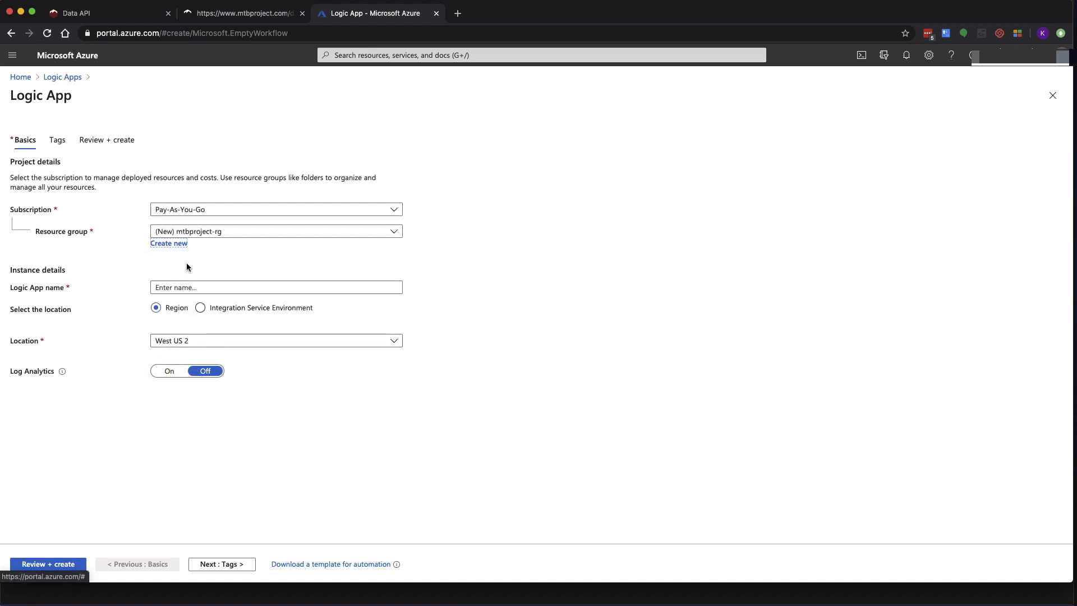
Name the logic app mtbproject and go to the Review + create summary
left_click(179, 287)
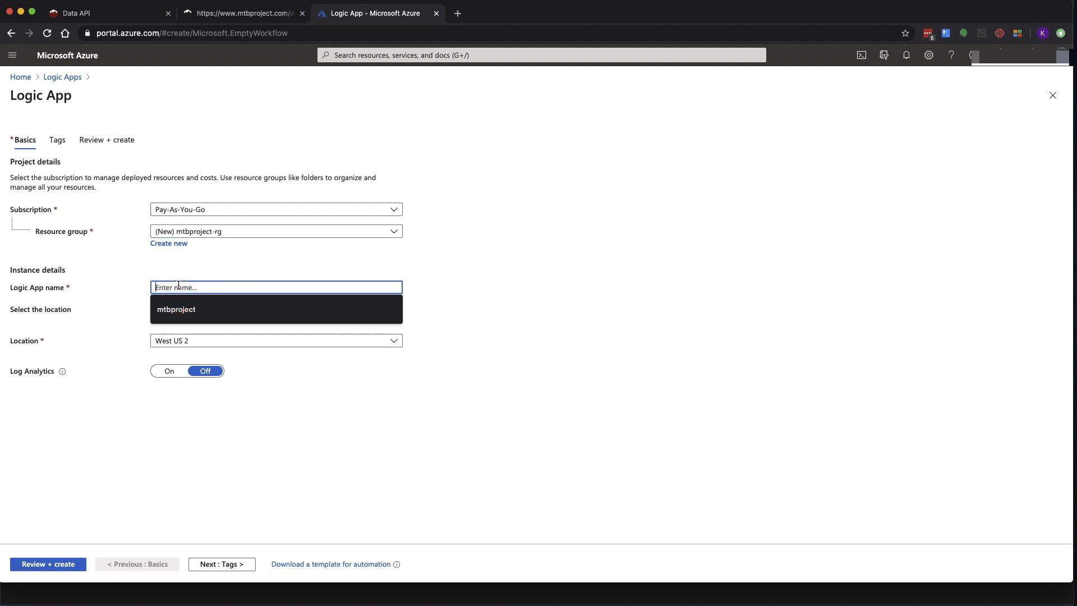
type("mtbproject")
left_click(98, 354)
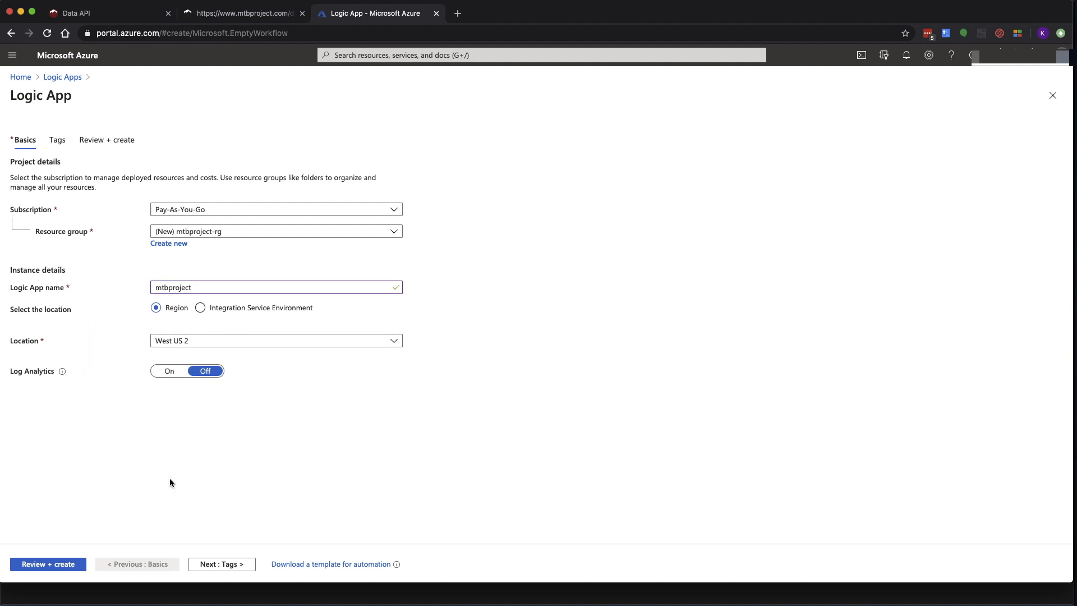
left_click(54, 556)
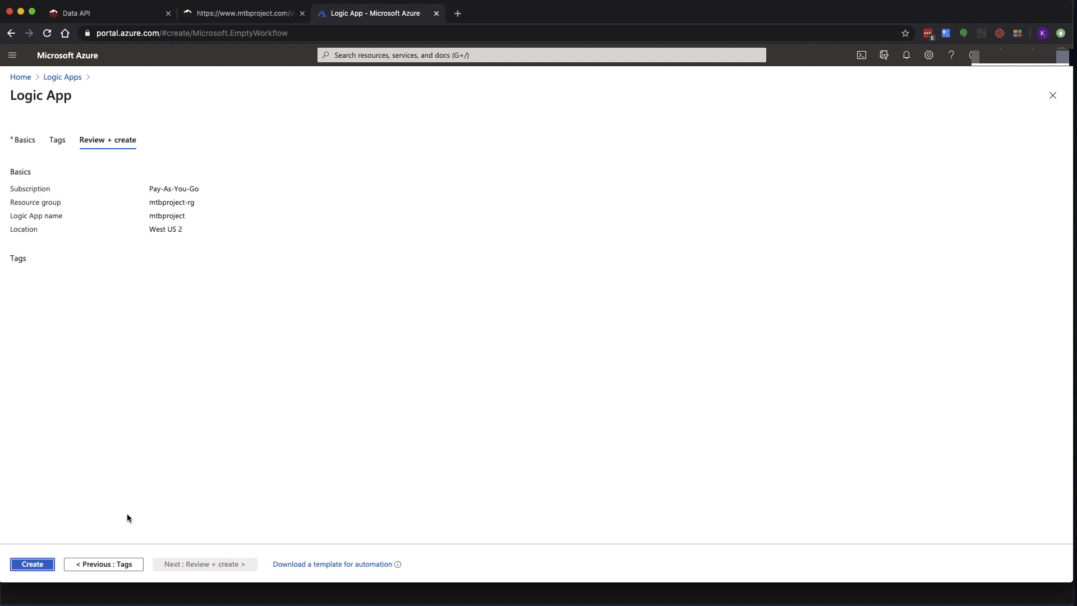
Create the mtbproject logic app, open the deployed resource, and choose the Recurrence trigger
left_click(17, 562)
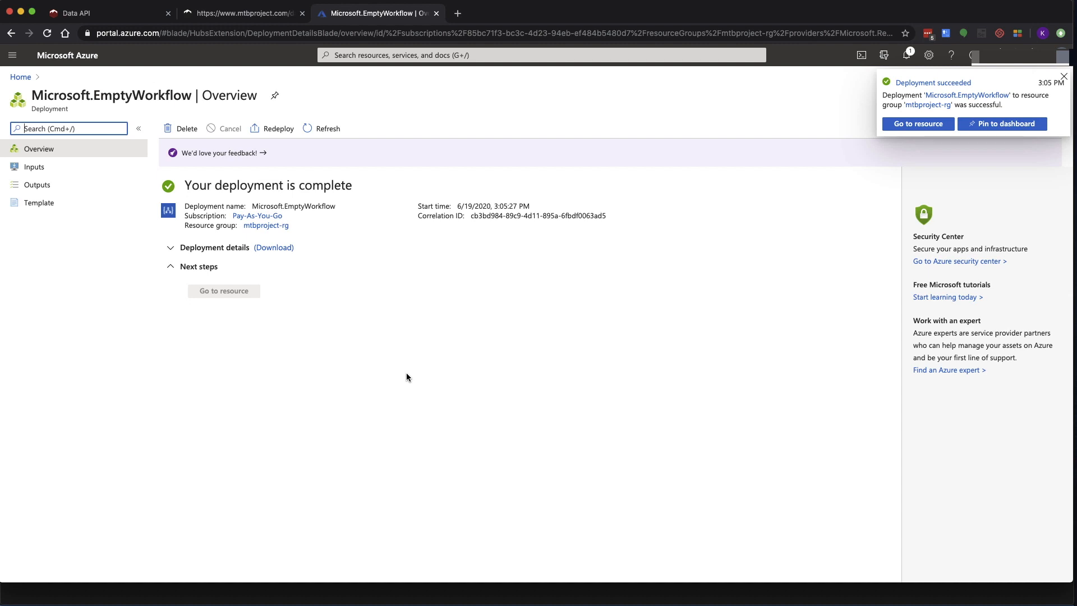
left_click(896, 128)
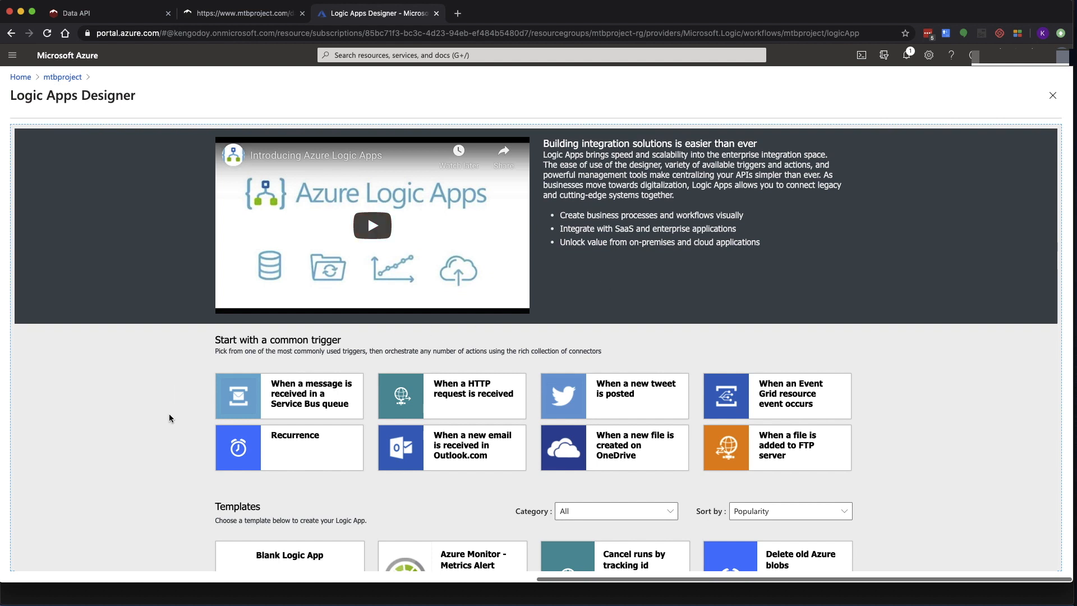
scroll(172, 417, "down", 2)
scroll(173, 416, "down", 5)
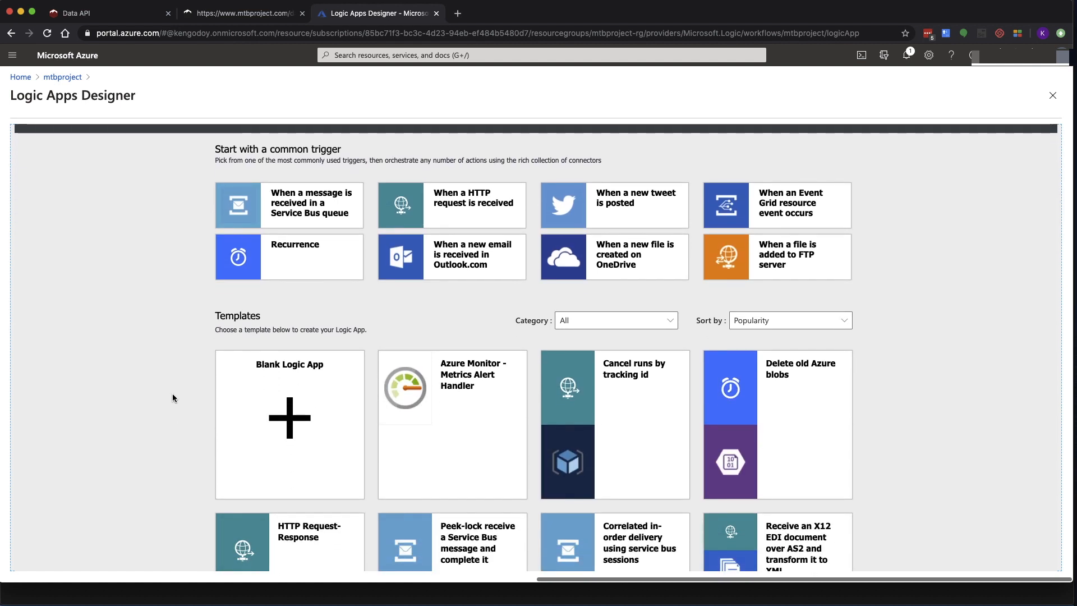
left_click(289, 261)
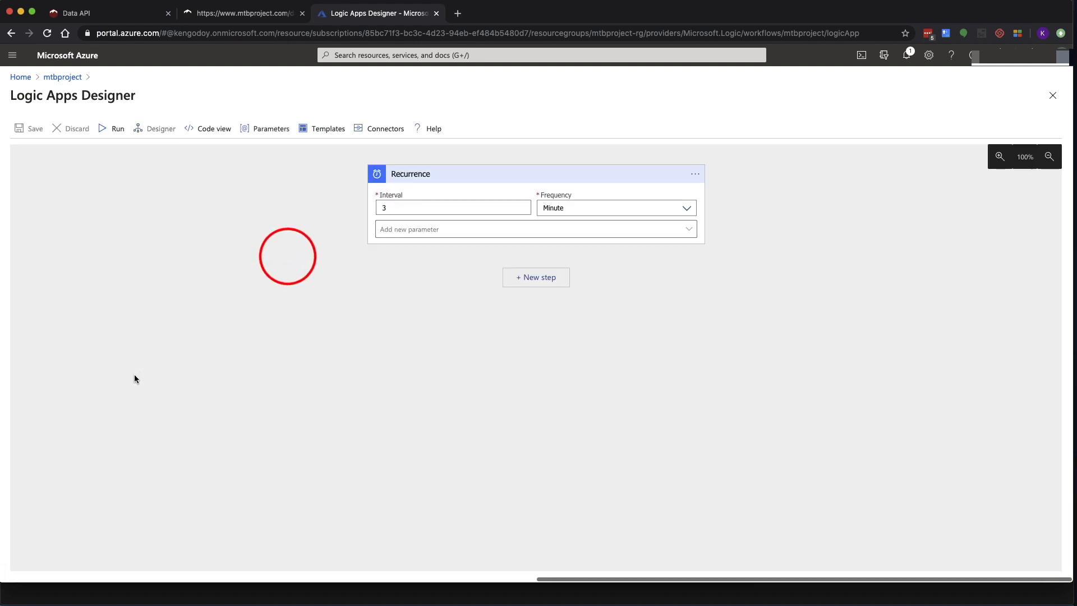
Set the Recurrence to interval 1, frequency Day, and add Time zone and At these hours parameters
left_click(392, 210)
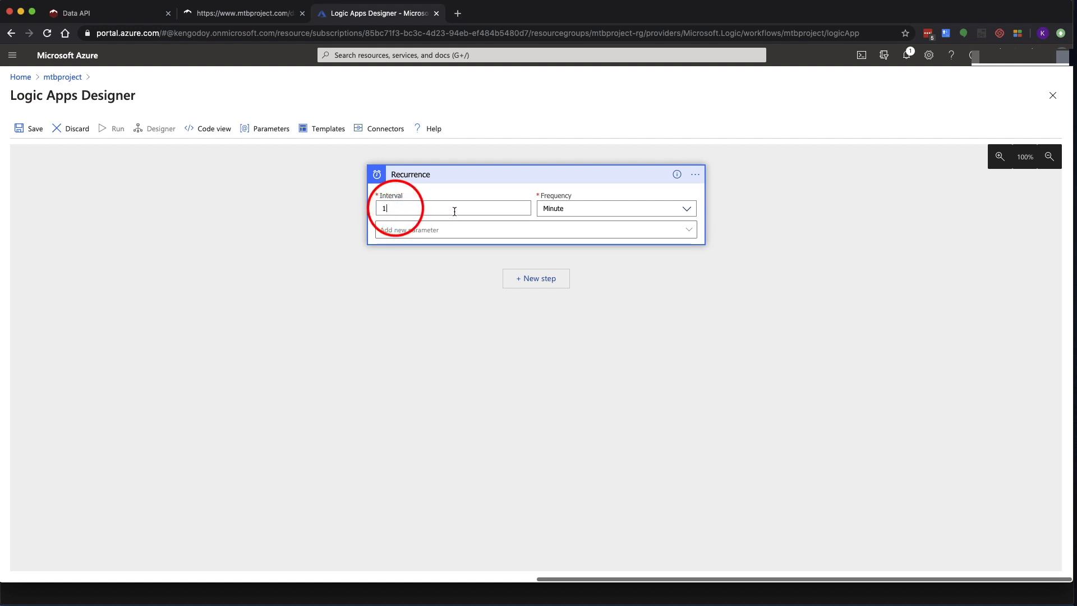
left_click(572, 211)
left_click(542, 253)
left_click(690, 229)
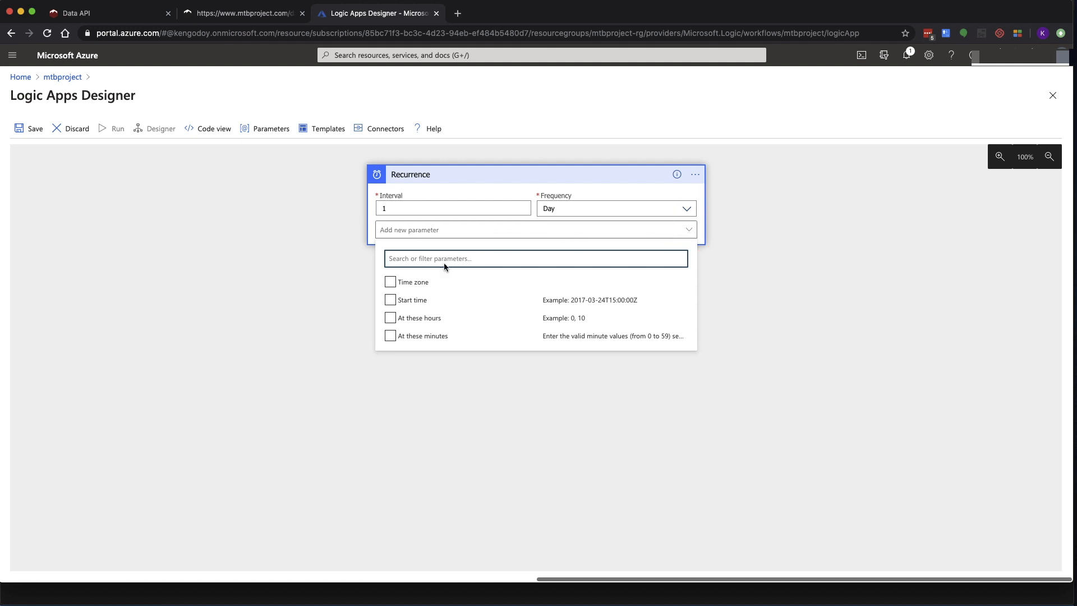
left_click(391, 282)
left_click(390, 318)
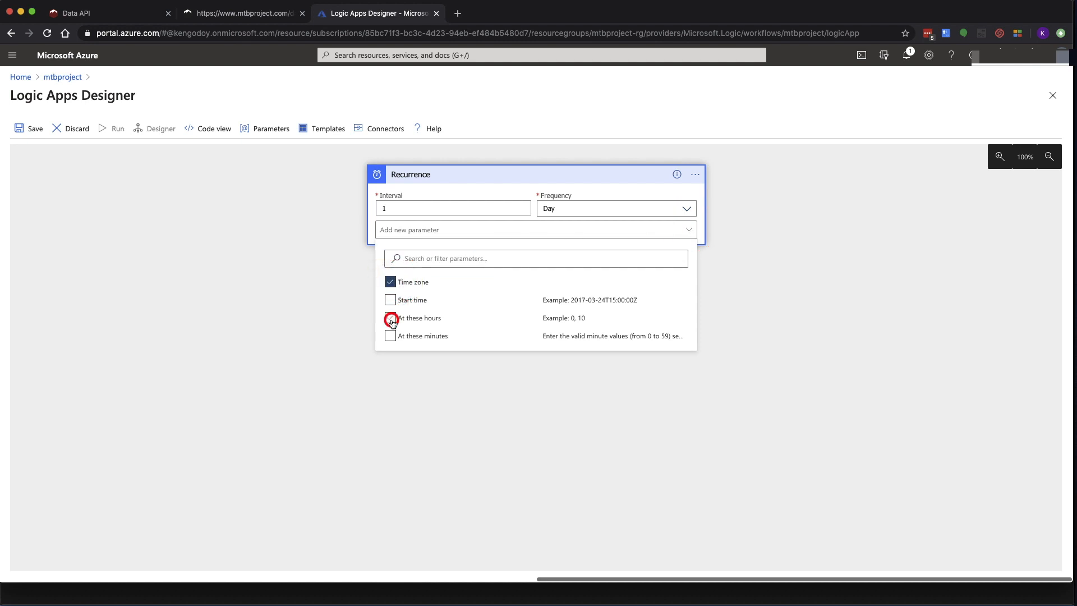
left_click(689, 230)
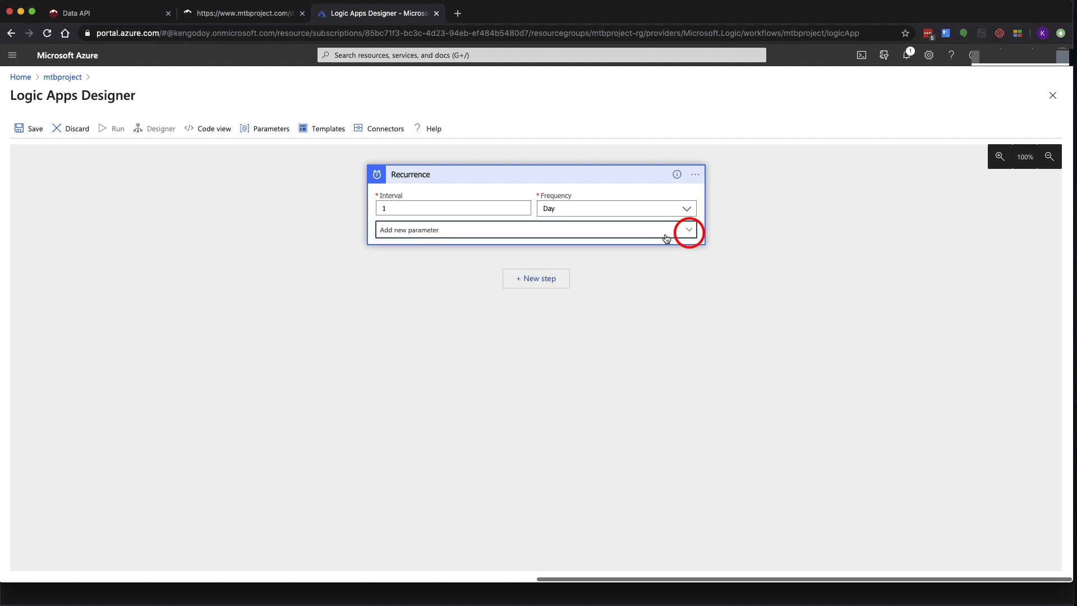
Set the time zone to Pacific Time (US & Canada) and the run hour to 6
left_click(663, 232)
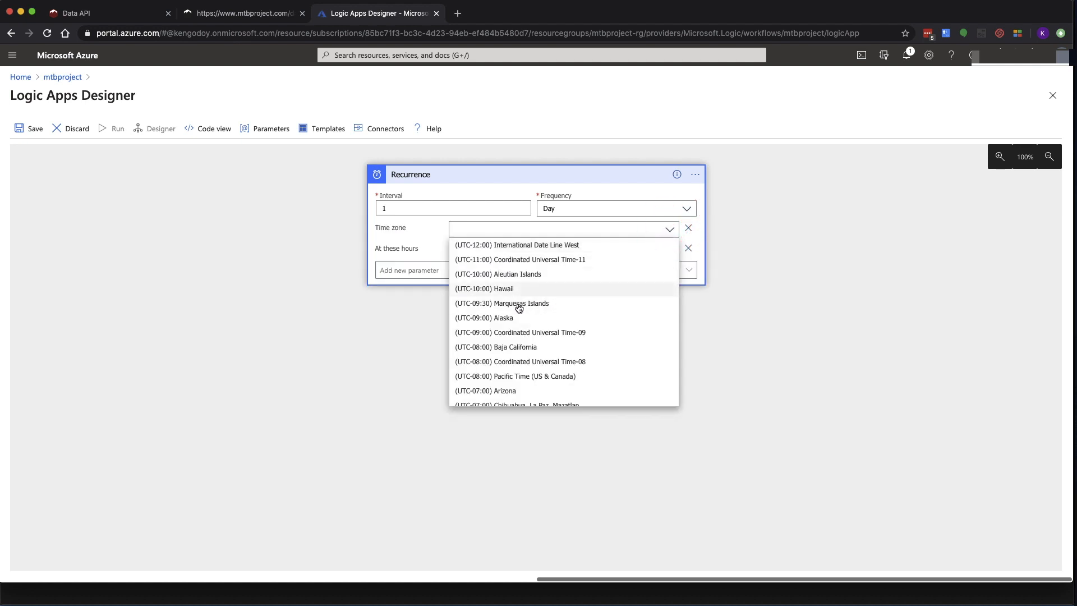
scroll(507, 365, "down", 1)
left_click(514, 375)
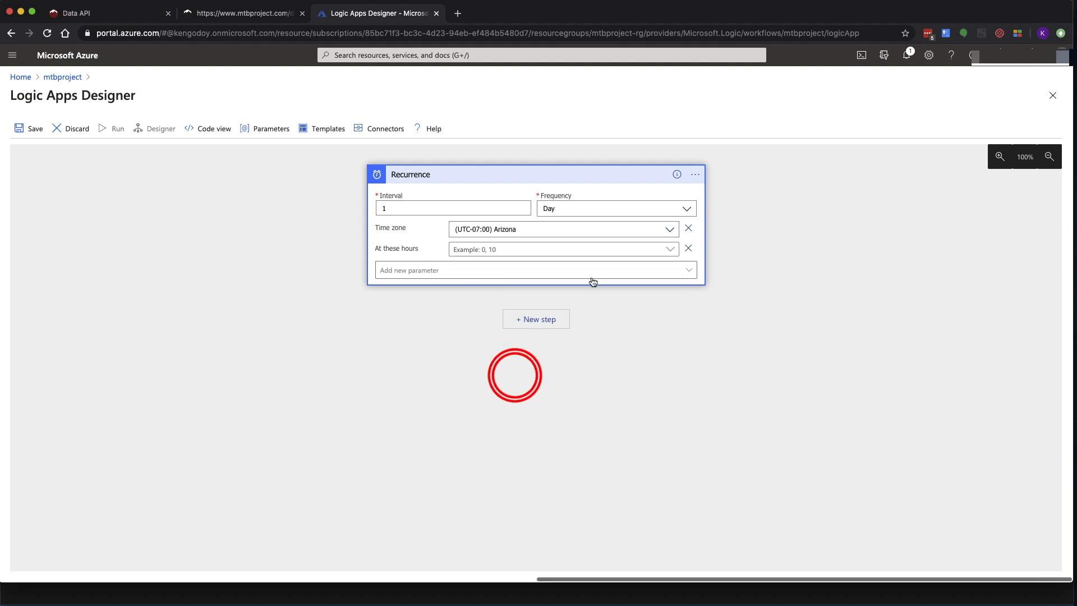
left_click(670, 229)
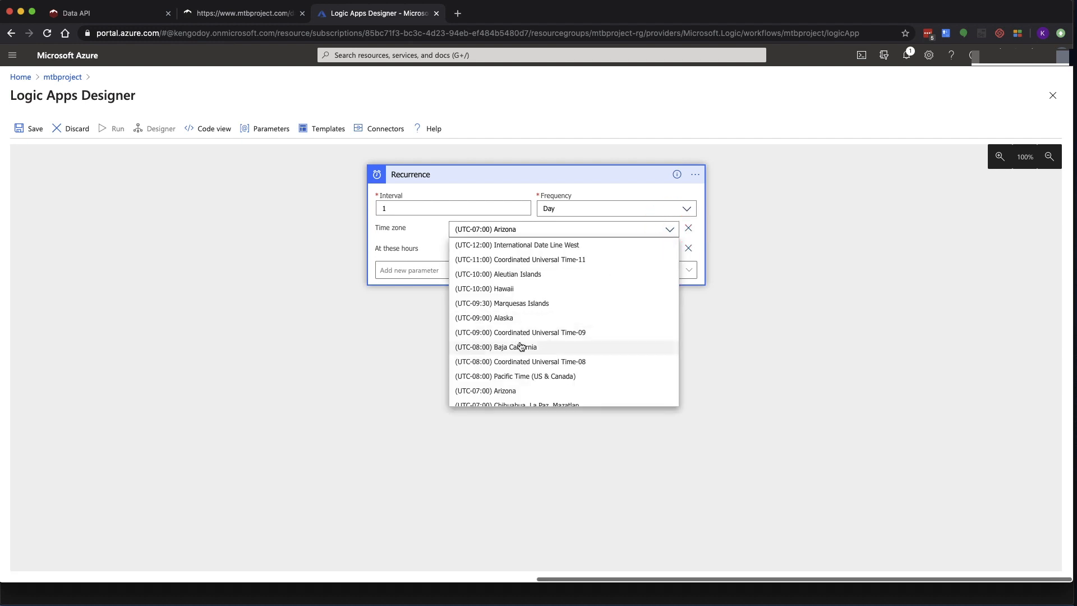
left_click(518, 378)
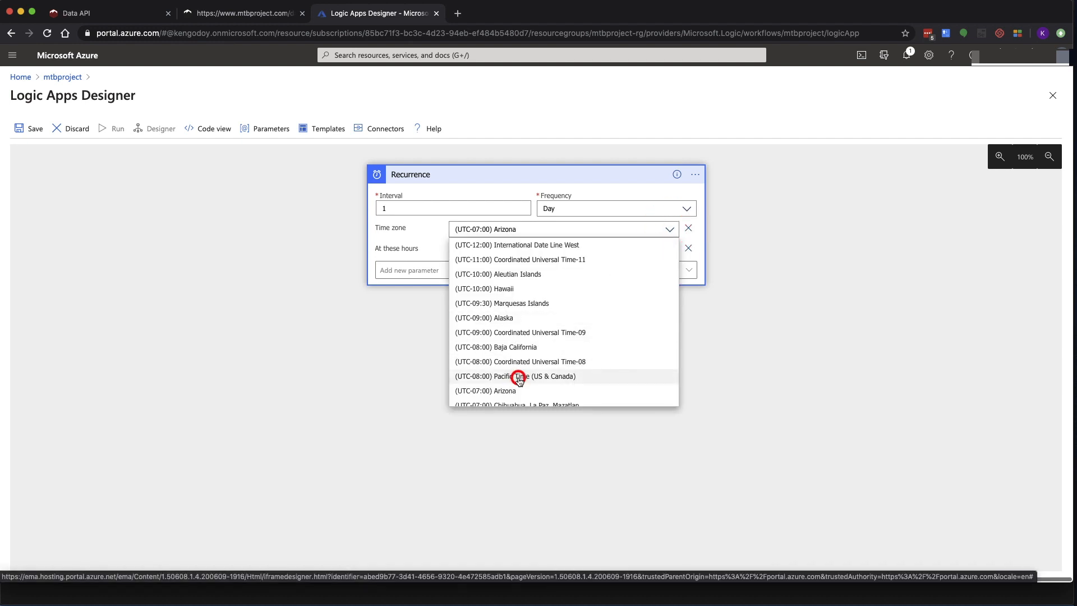
left_click(667, 251)
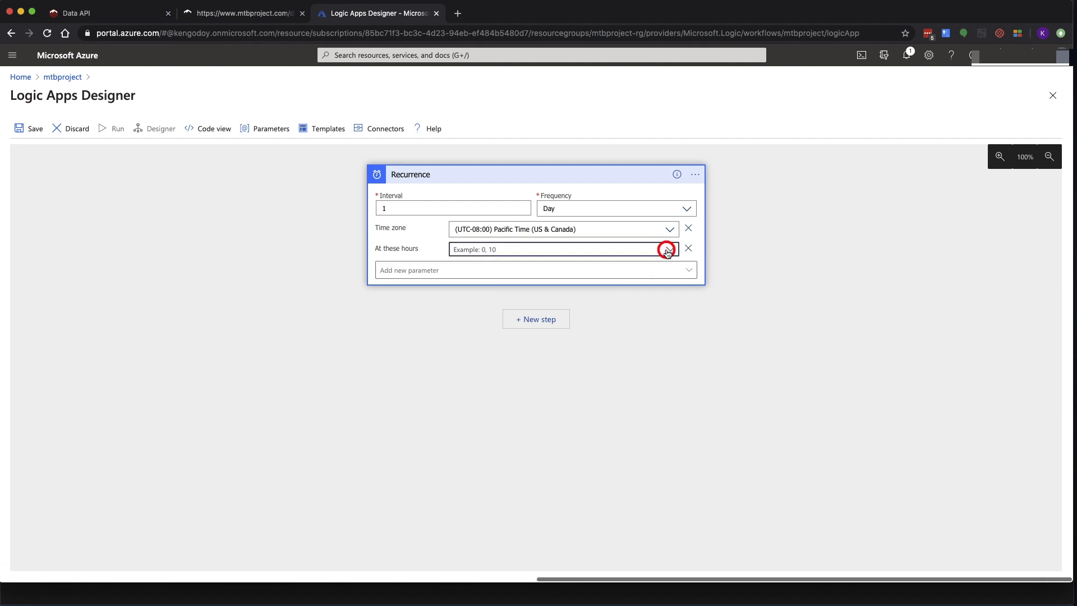
left_click(459, 411)
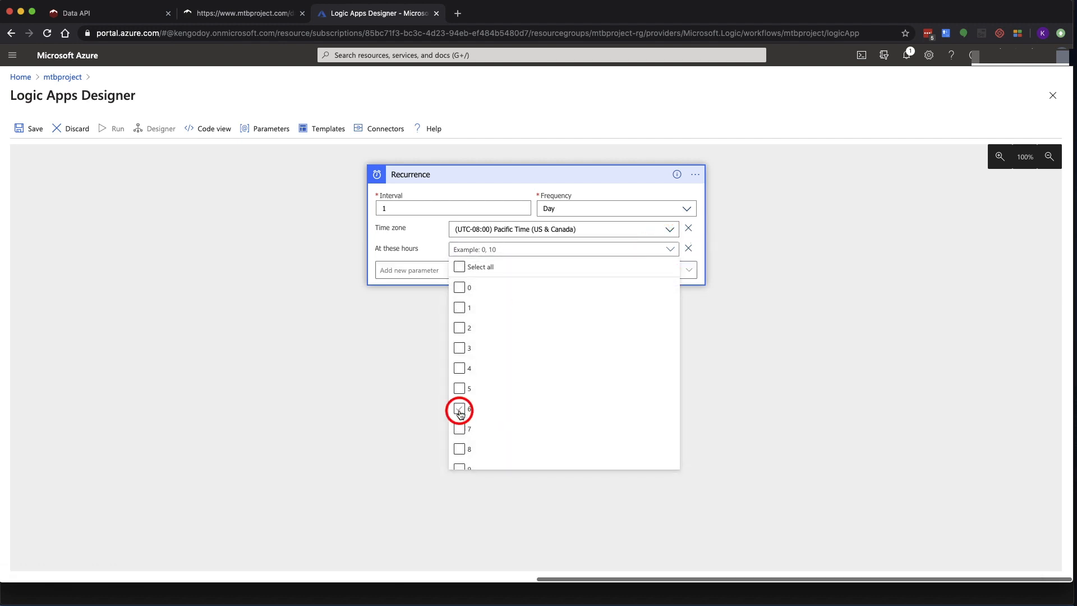
left_click(435, 232)
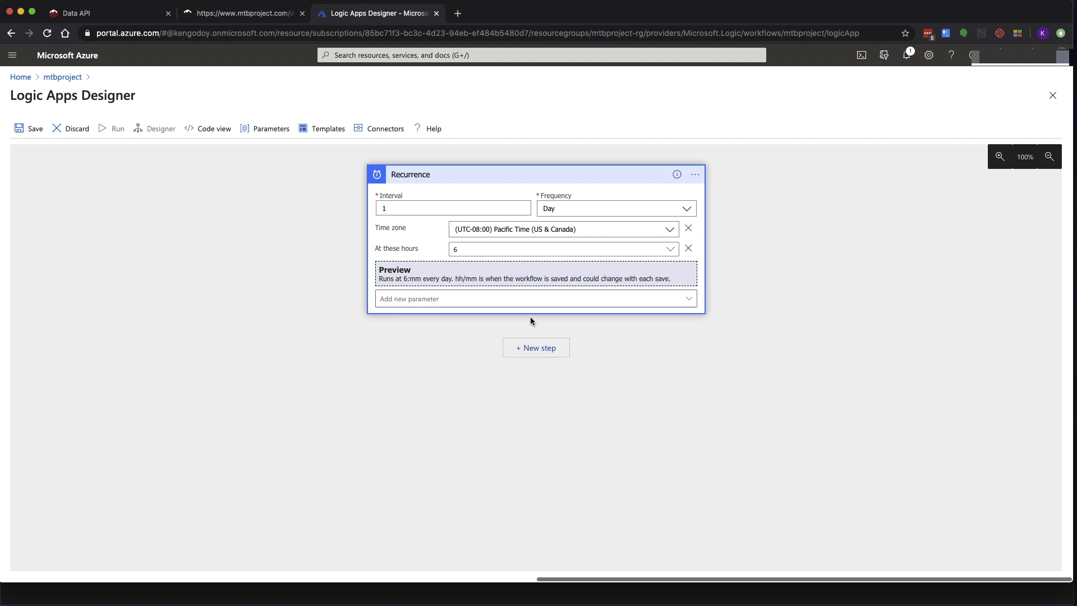
left_click(533, 352)
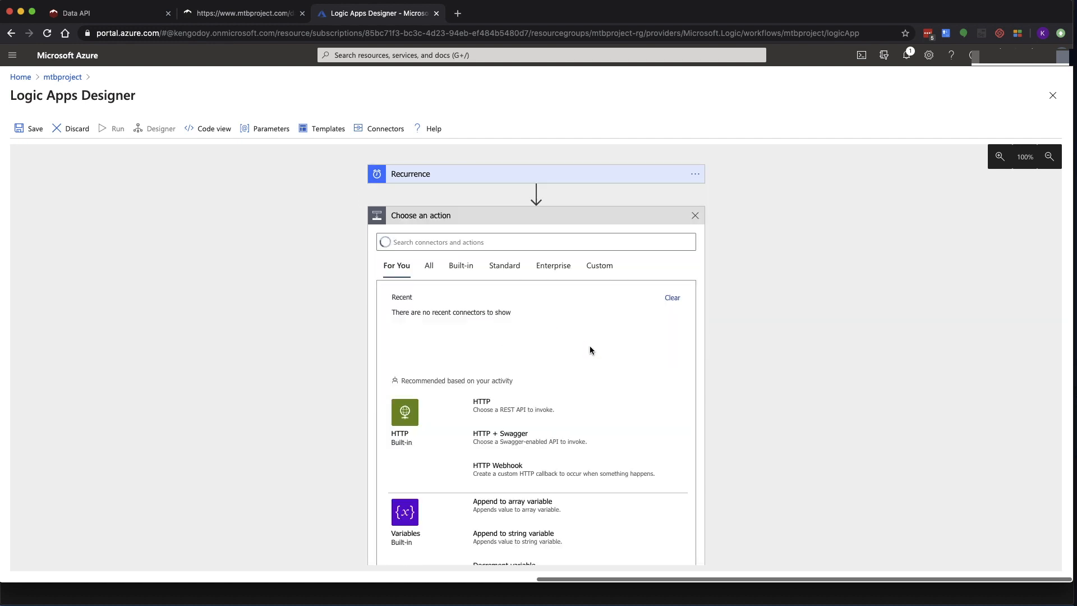
Add an HTTP action and copy the get-conditions URL, without its ids, from the MTB Project page
left_click(486, 406)
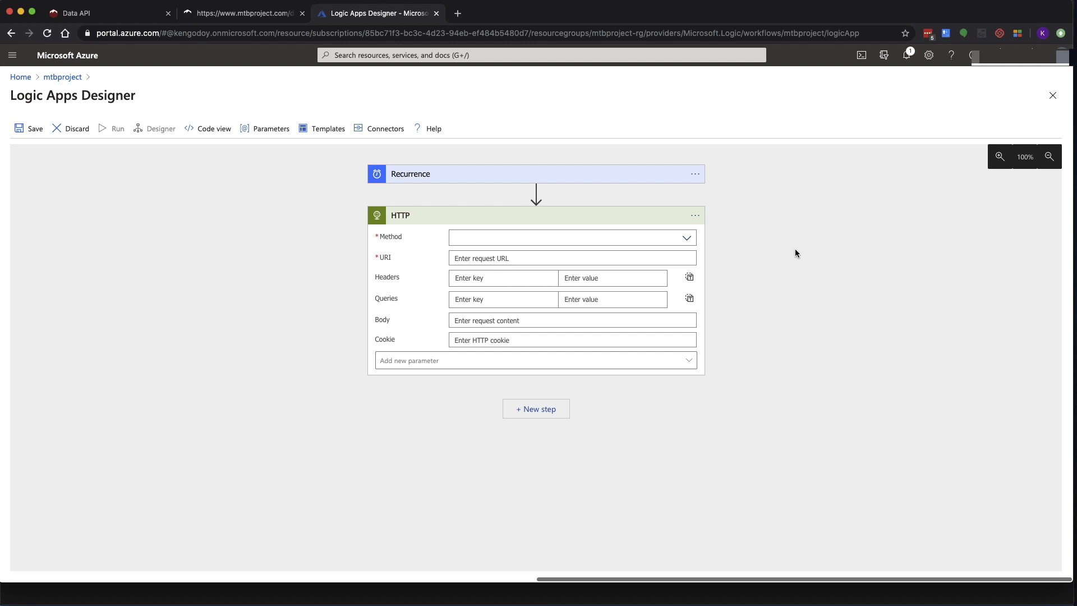
left_click(247, 13)
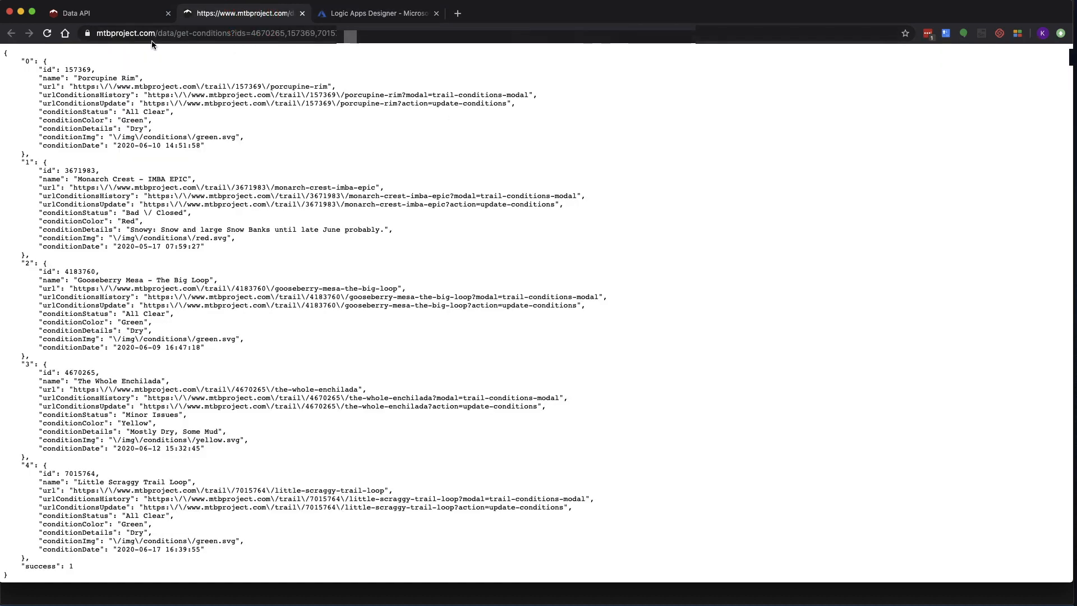
left_click_drag(230, 34, 92, 35)
key("cmd+c")
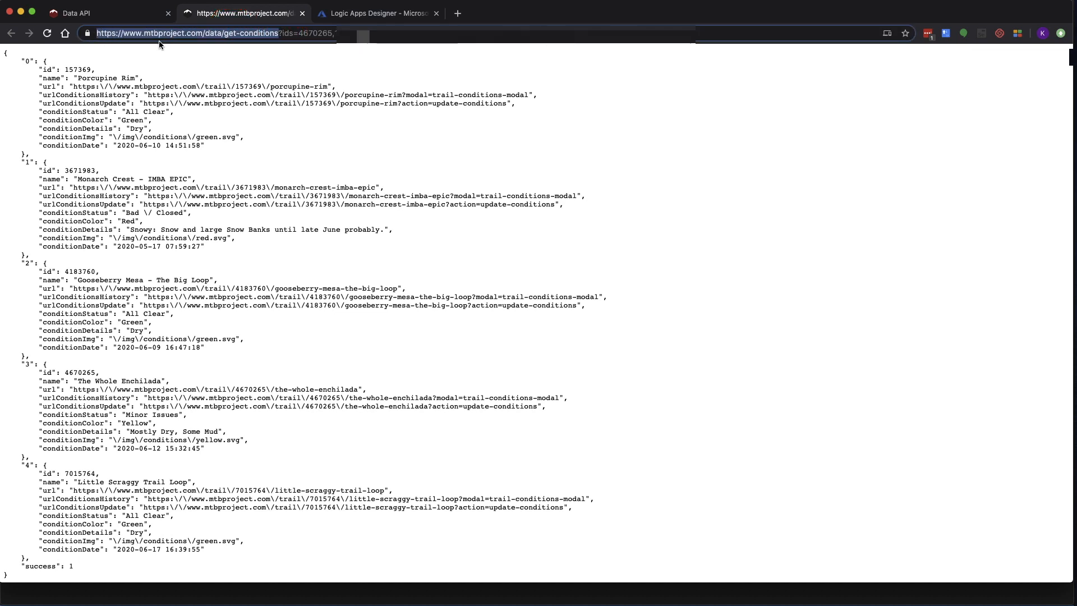
left_click(345, 16)
left_click(501, 235)
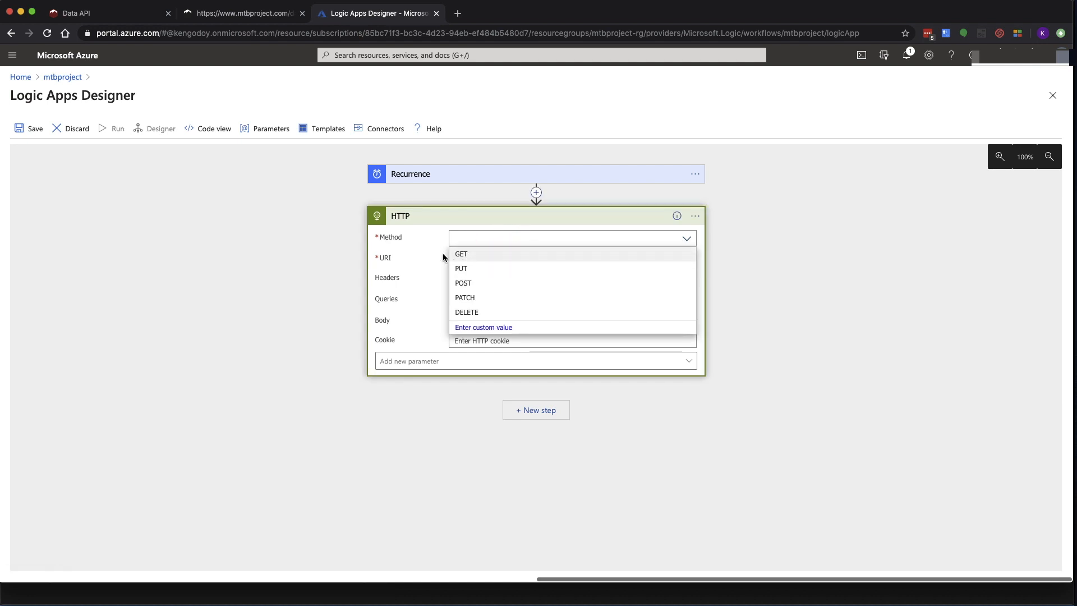
Set the HTTP request to GET the get-conditions URL with a 'key' header holding the API key
left_click(469, 256)
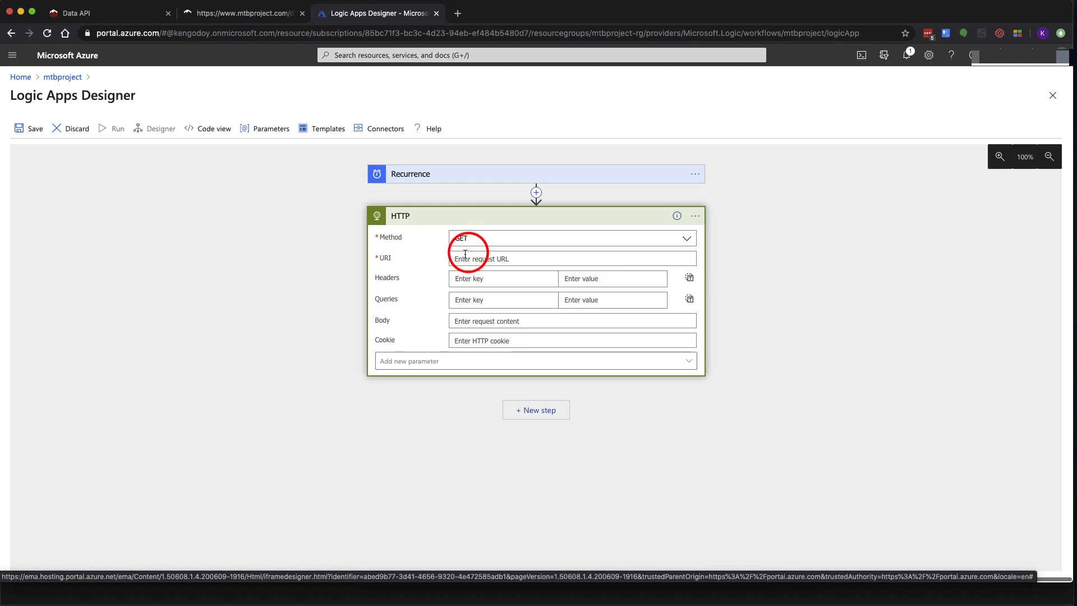
left_click(511, 258)
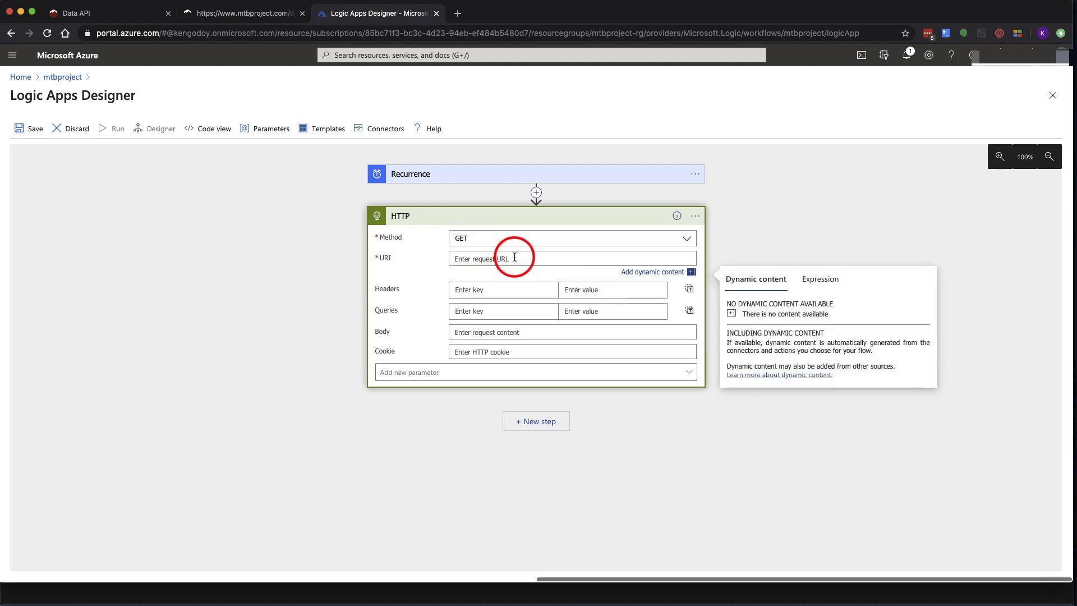
key("cmd+v")
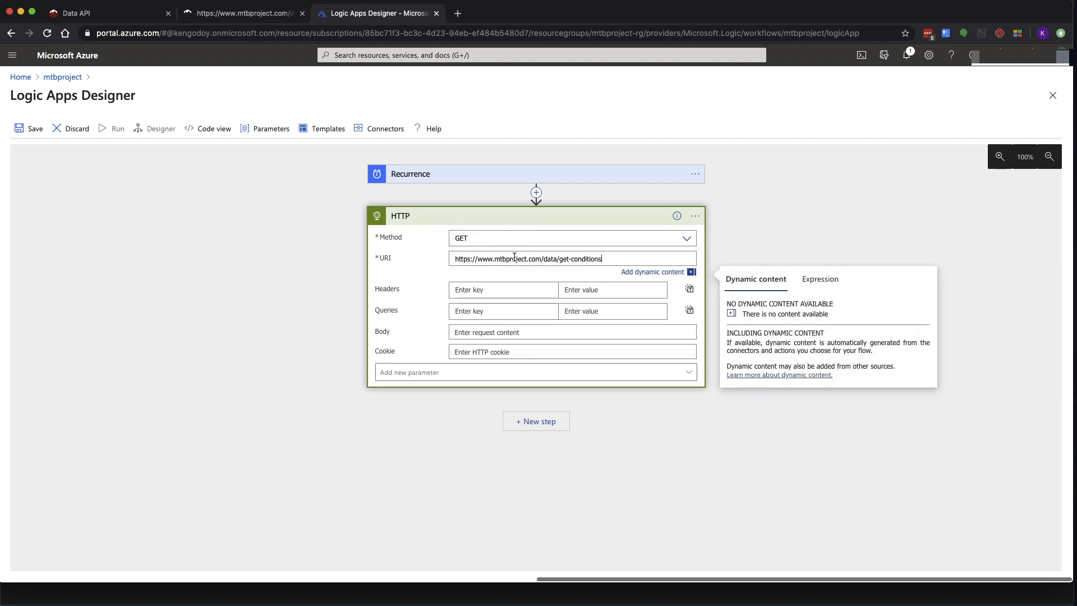
left_click(510, 286)
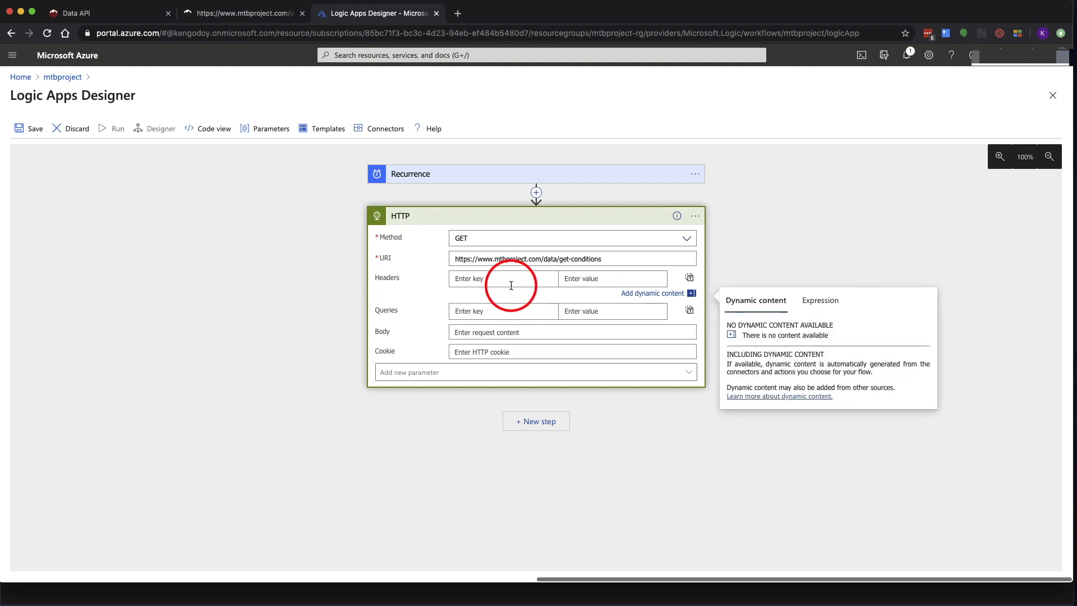
type("key")
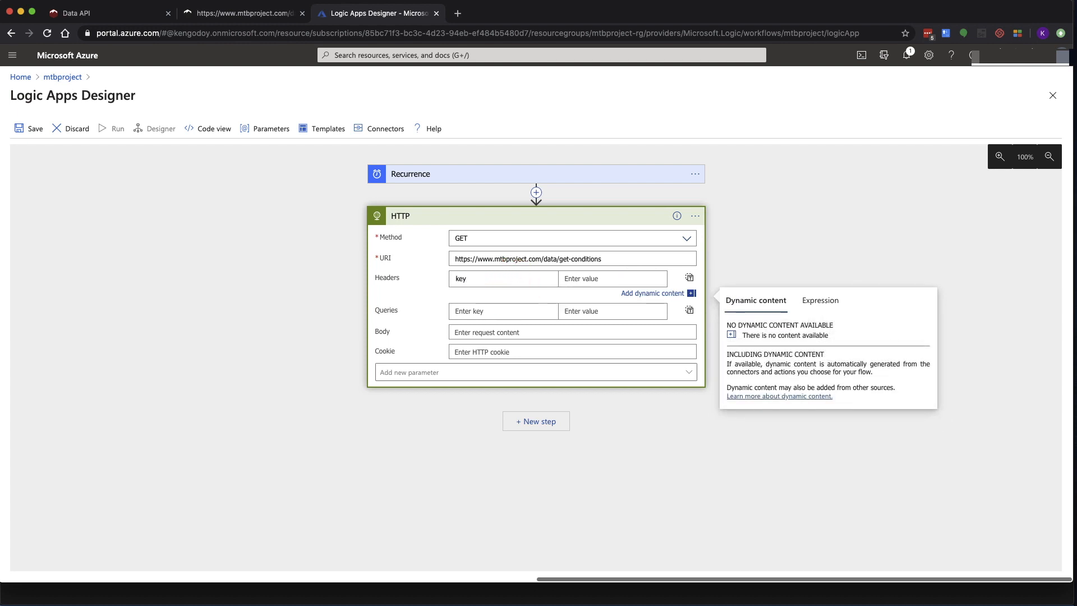
left_click(222, 14)
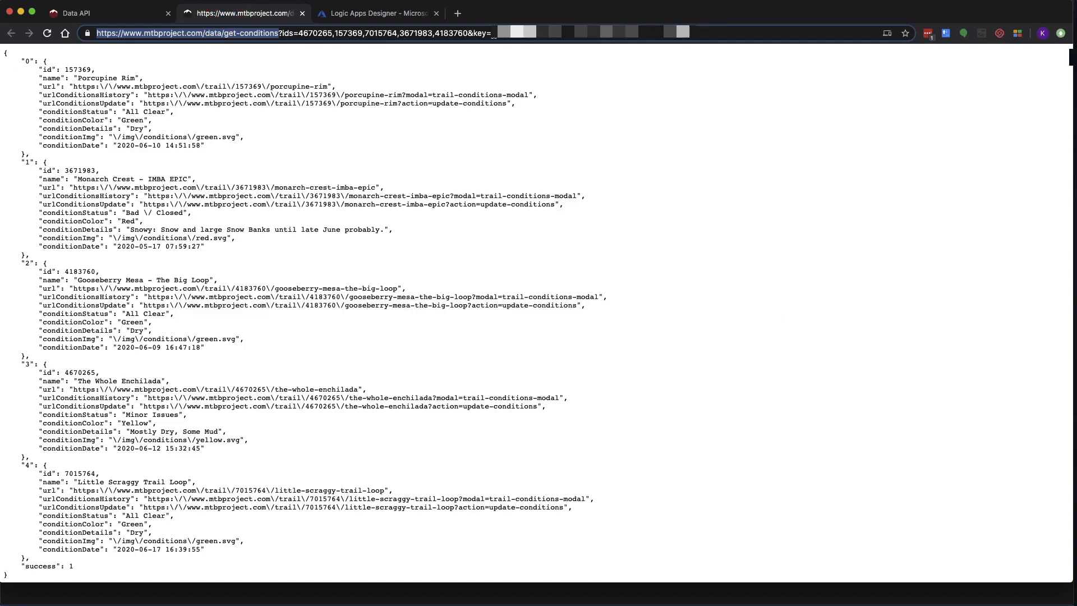
left_click_drag(493, 34, 714, 29)
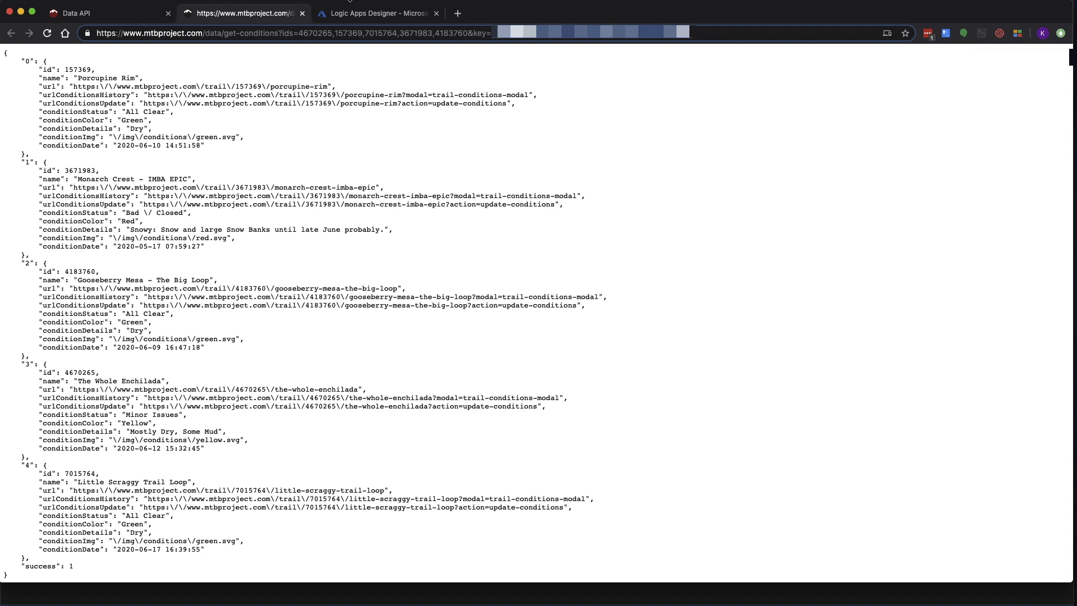
left_click(350, 10)
left_click(577, 281)
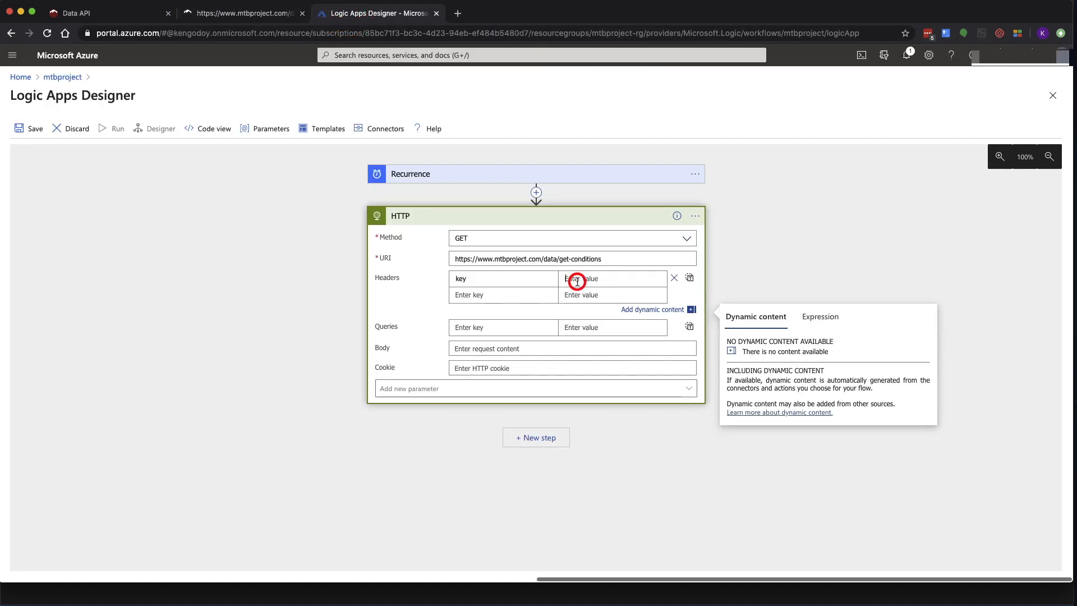
key("super+v")
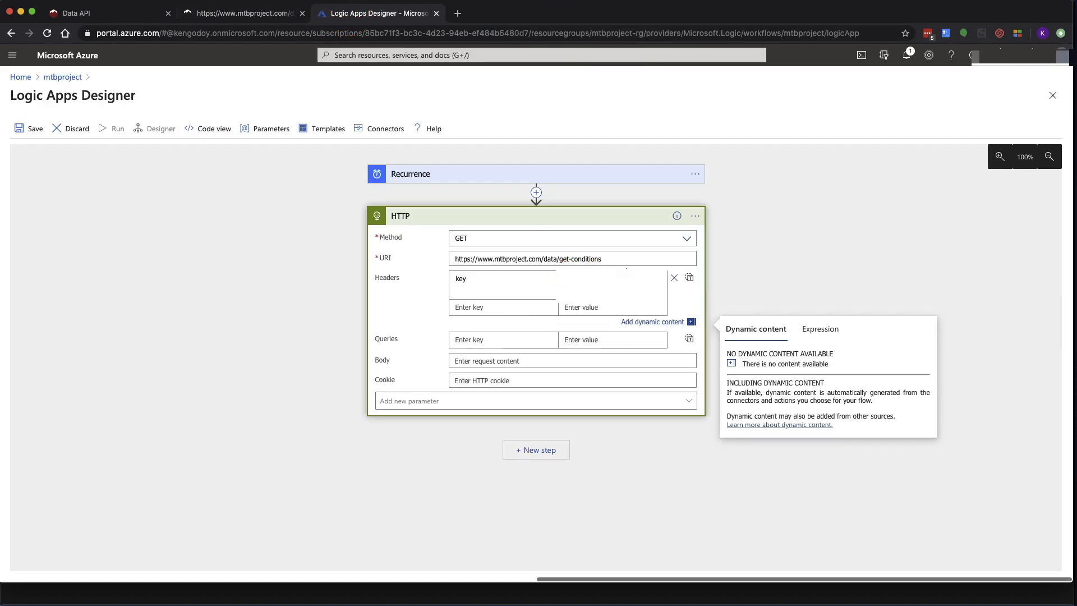
Add an 'ids' query parameter with value 3000688,4865267,7020373
left_click(501, 338)
left_click(267, 14)
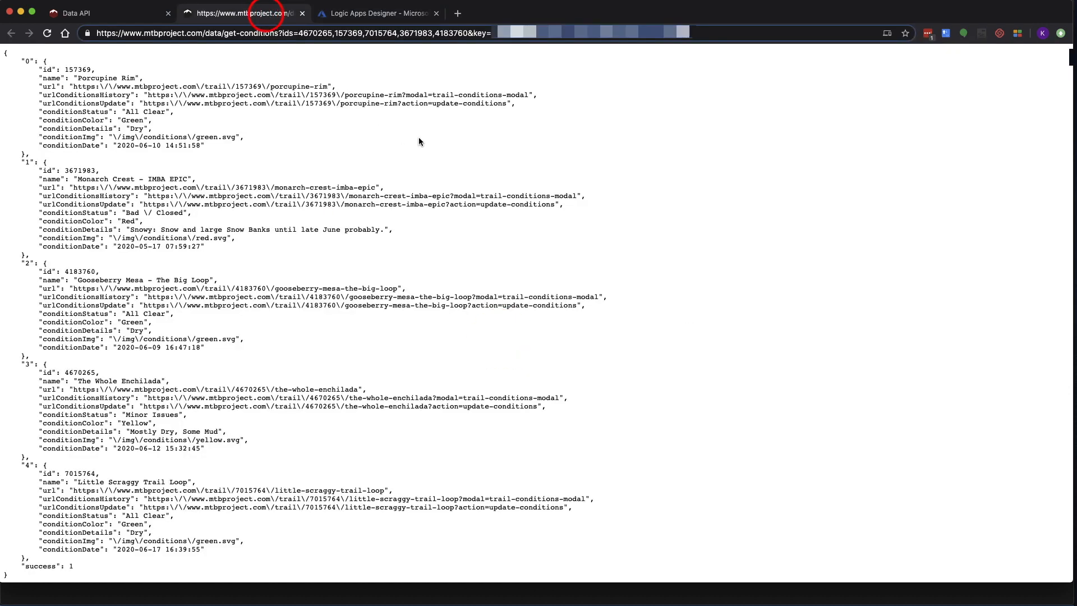
left_click(414, 35)
left_click(280, 34)
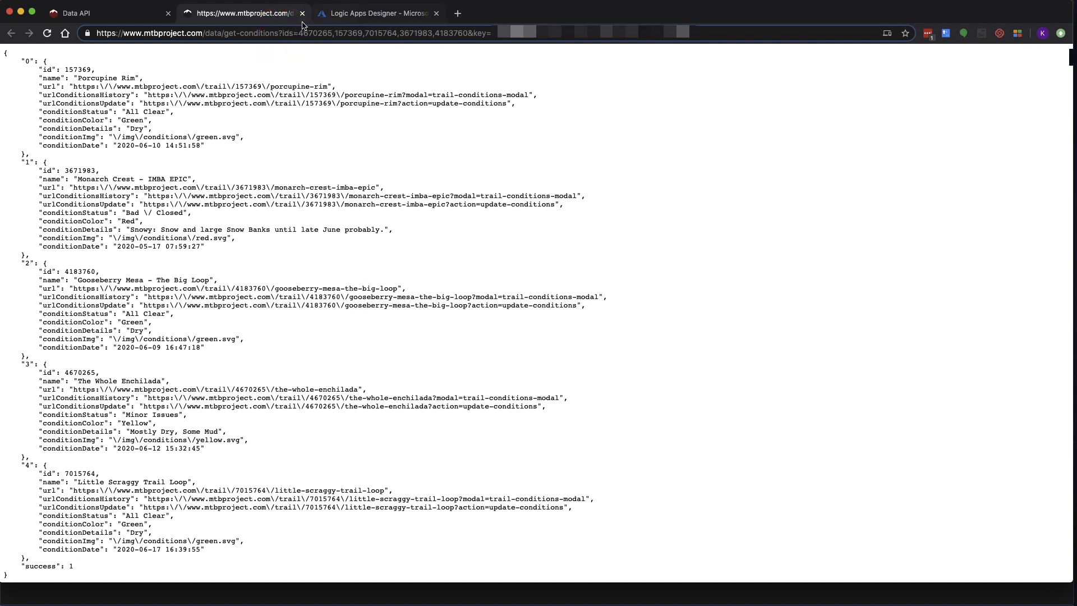
left_click(397, 10)
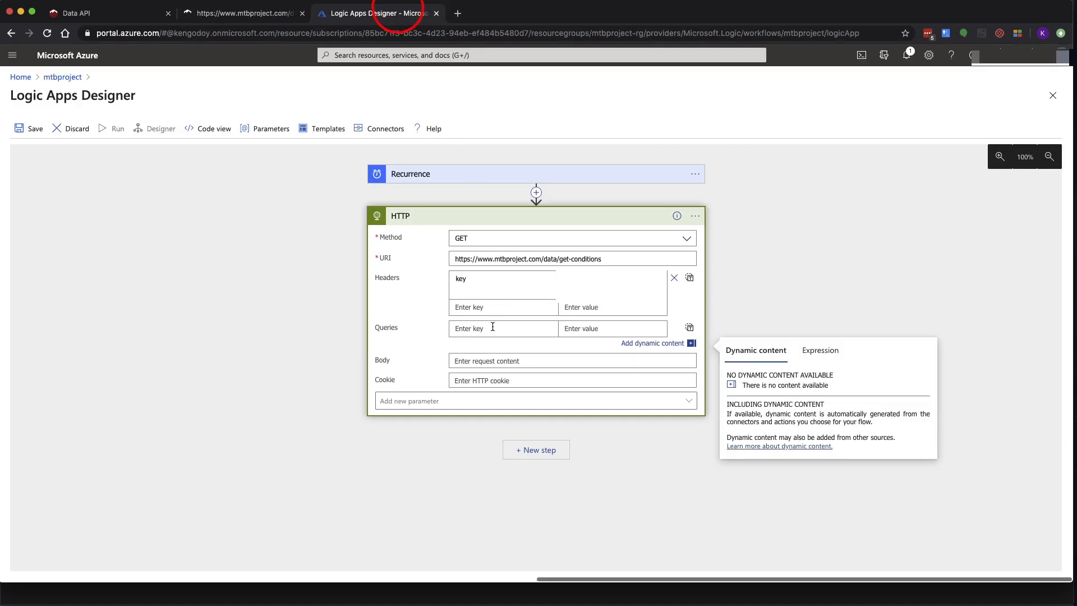
type("ids")
key("super+Tab")
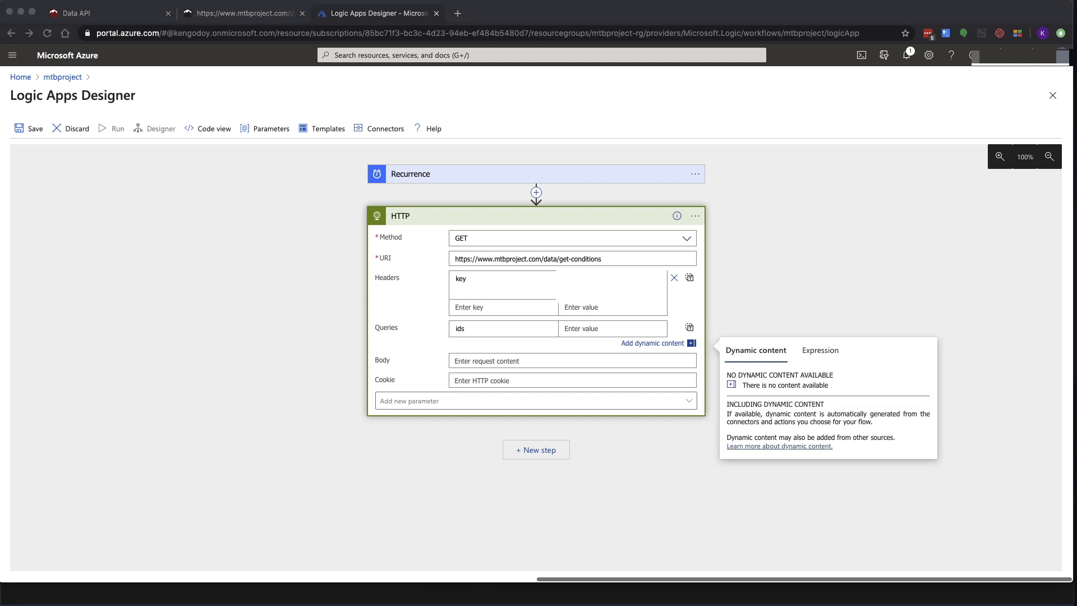
left_click(572, 328)
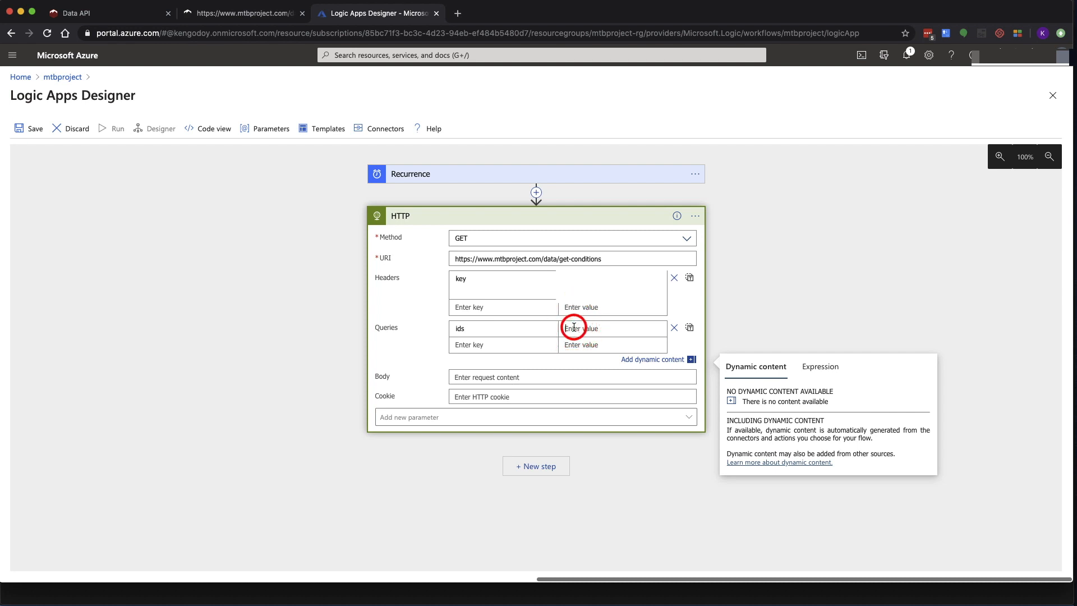
type("3000688,4865267,7020373")
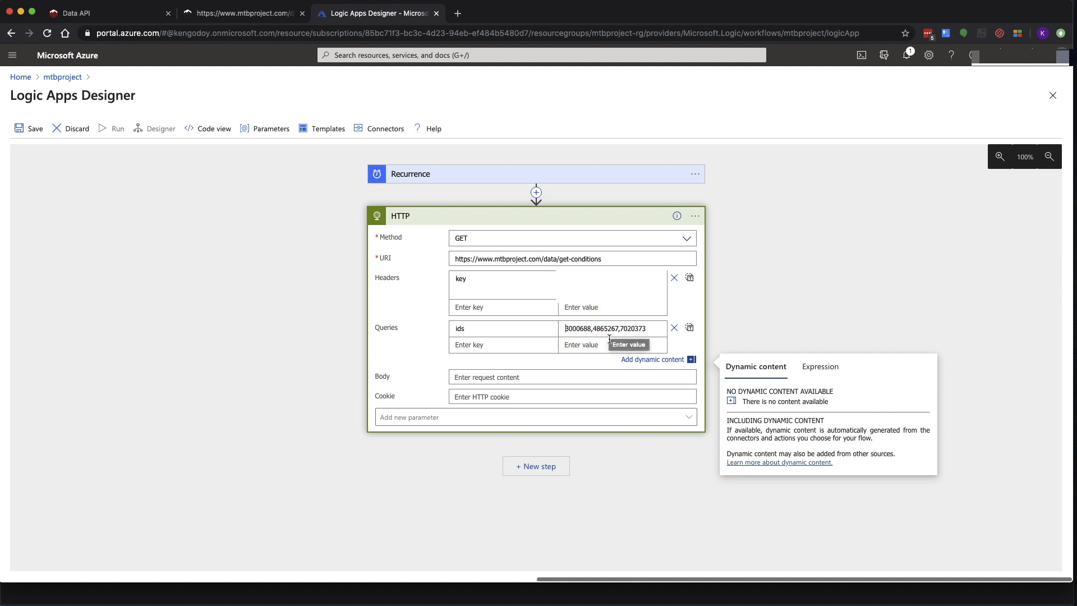
Add a Parse JSON (Data Operations) action whose Content is the HTTP Body
left_click(533, 474)
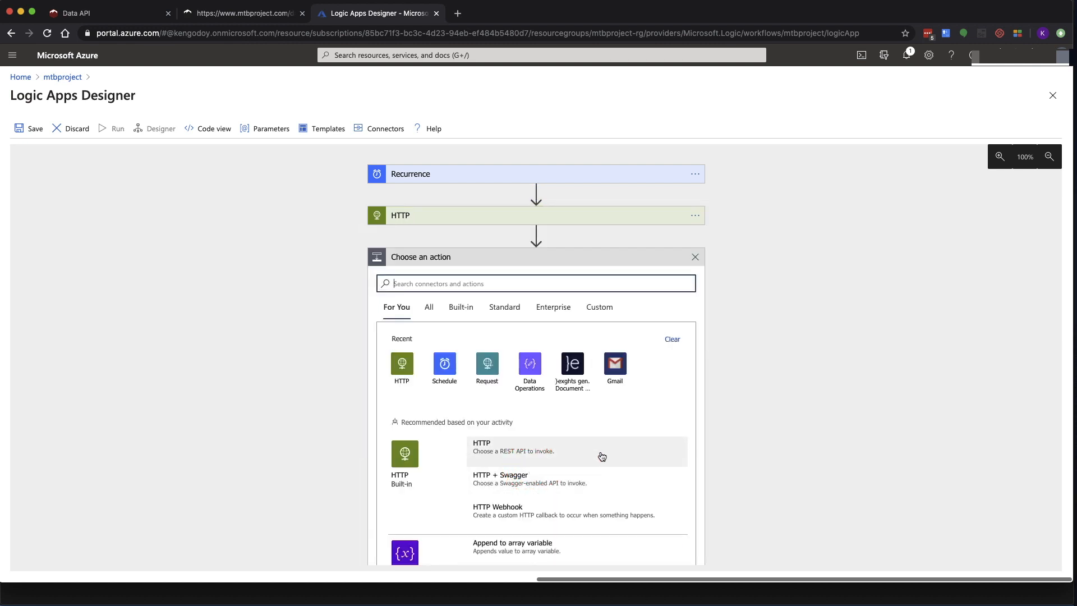
scroll(617, 458, "down", 2)
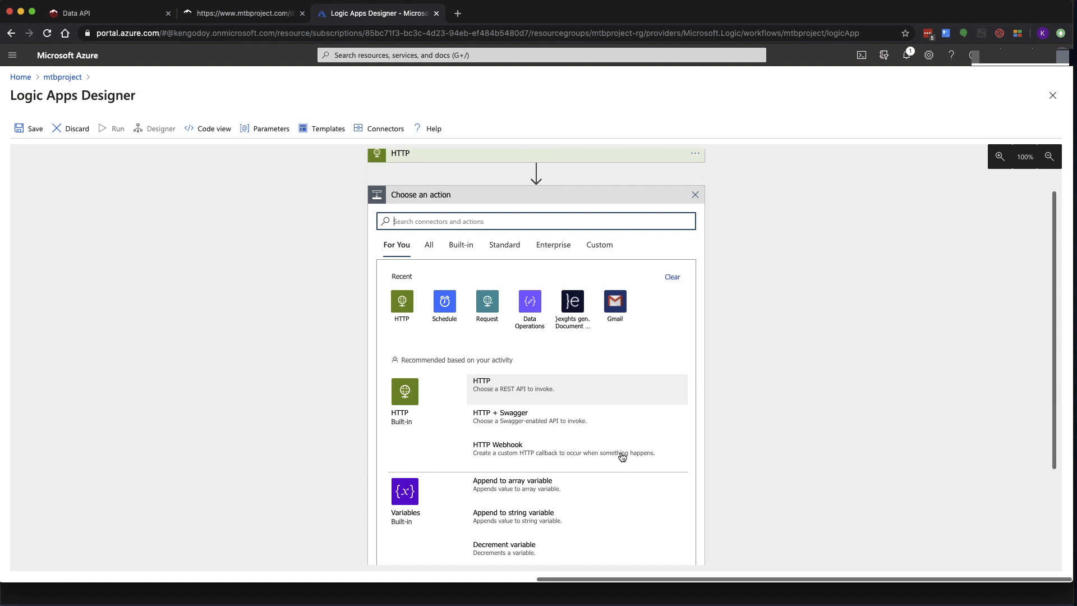
key("super+Tab")
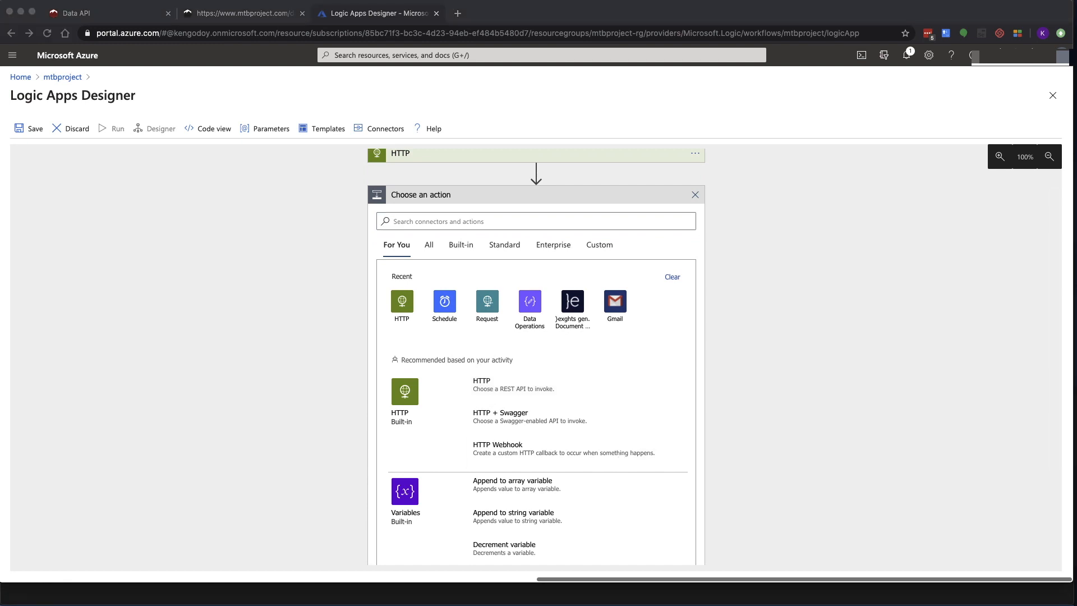
left_click(544, 221)
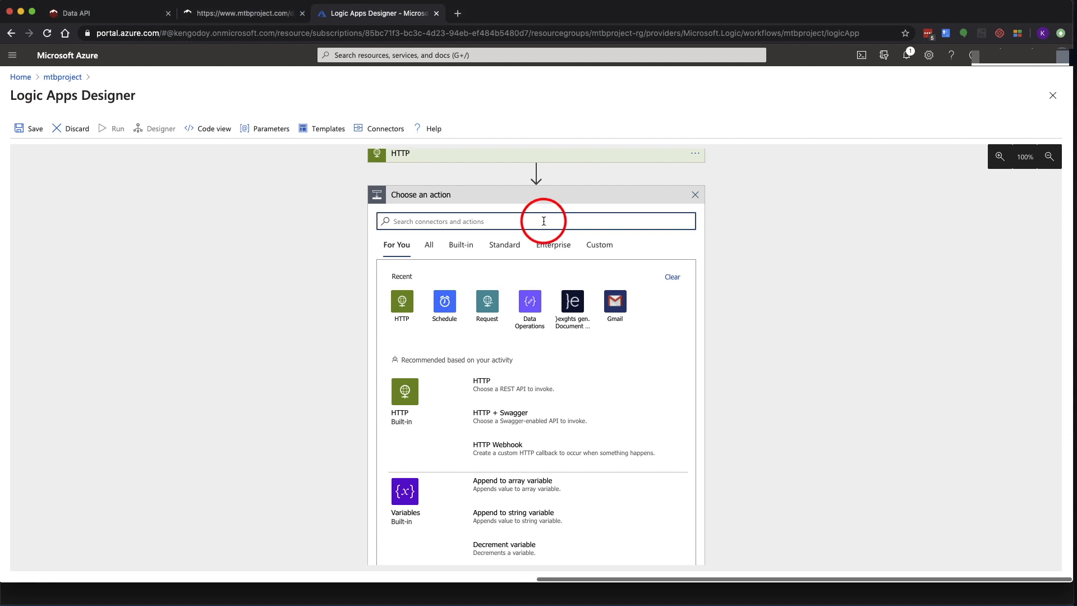
type("parse json")
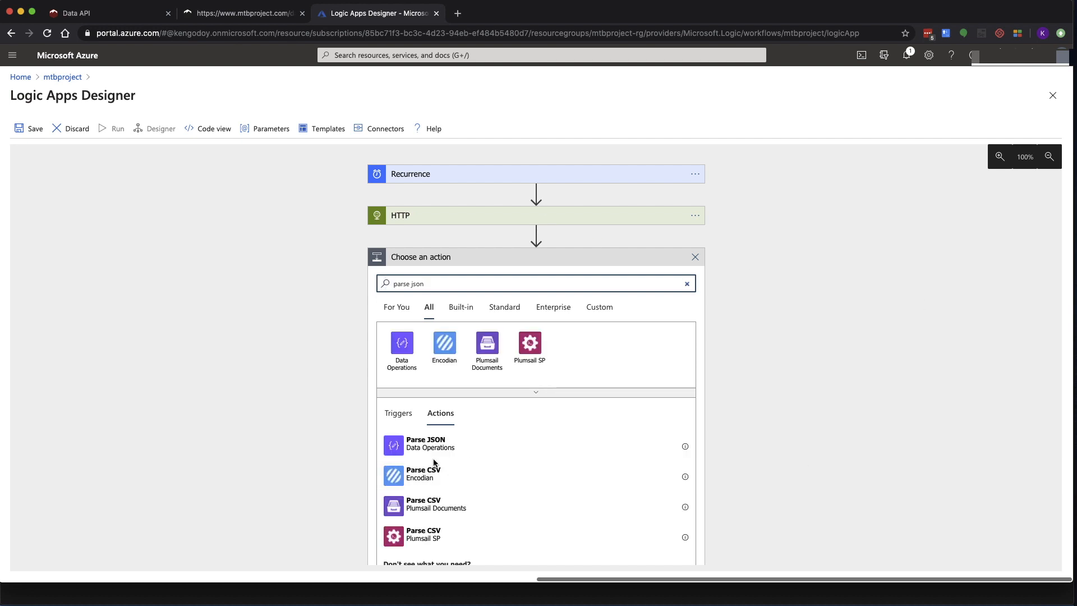
left_click(406, 449)
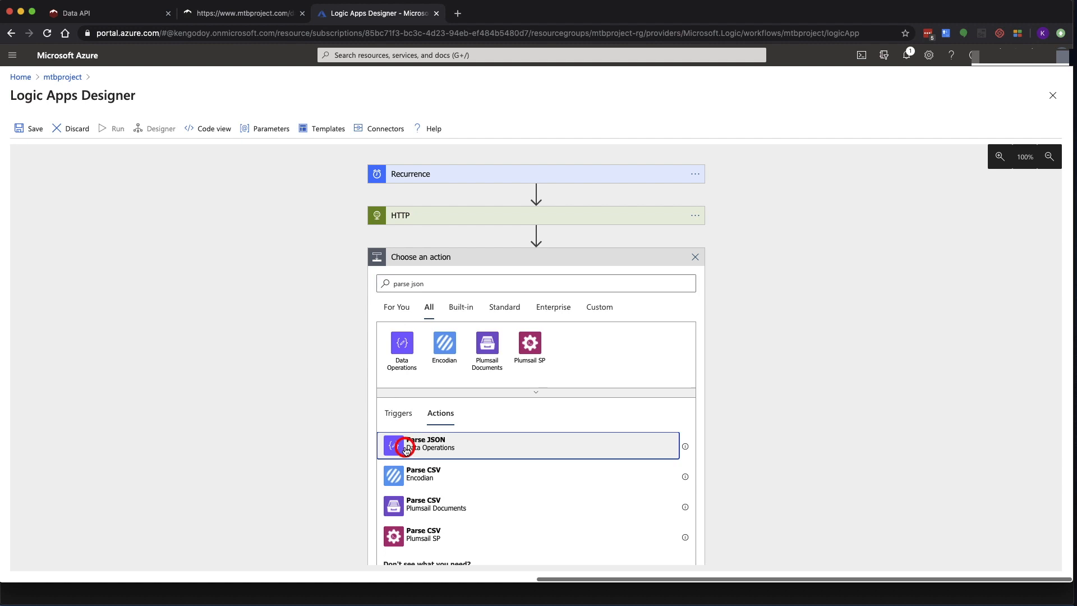
left_click(631, 279)
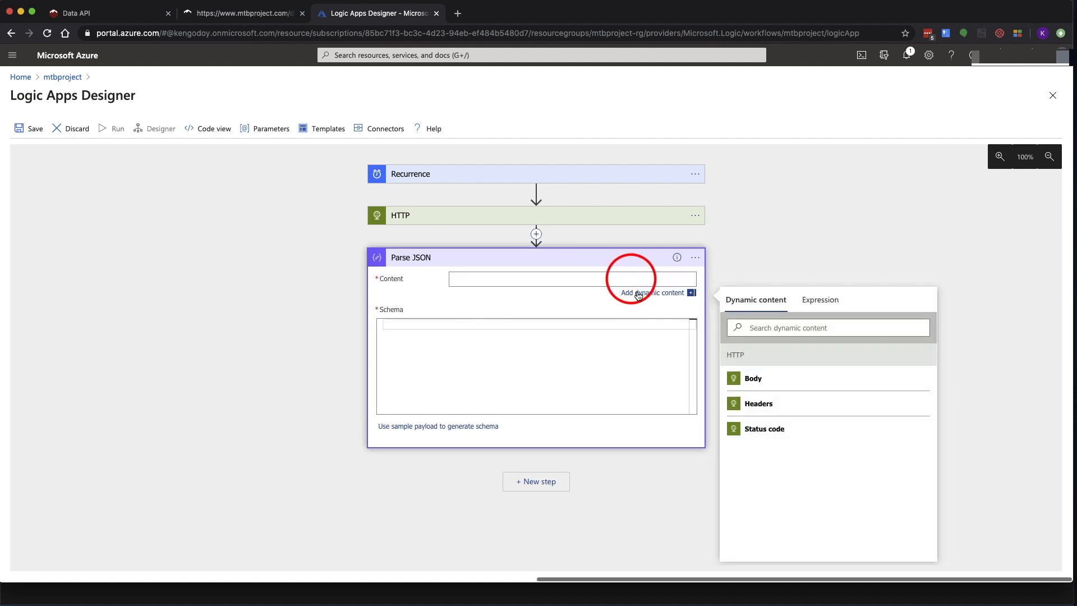
left_click(764, 384)
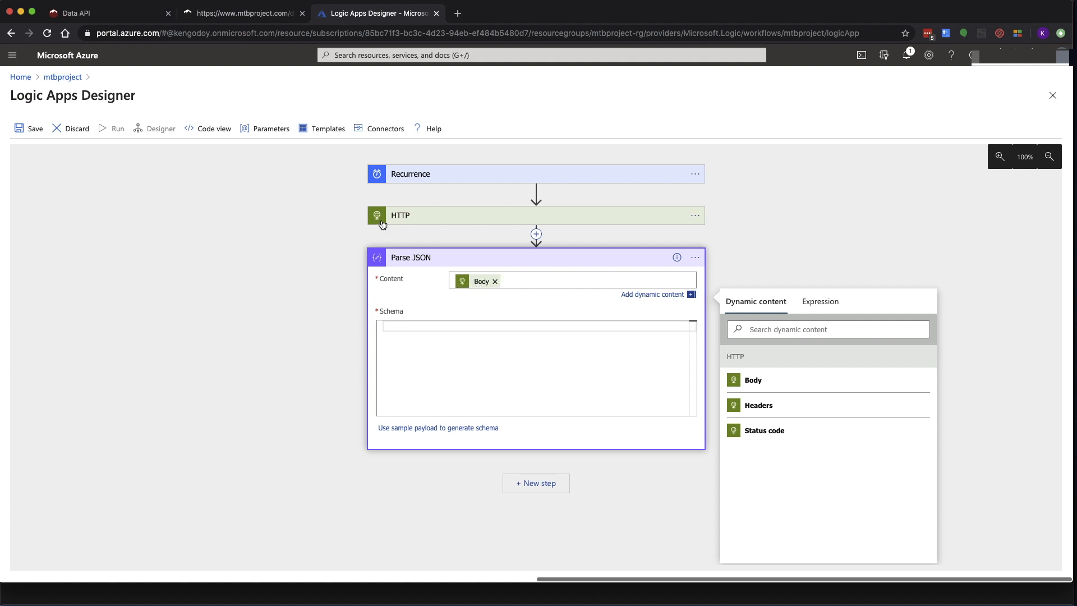
left_click(508, 373)
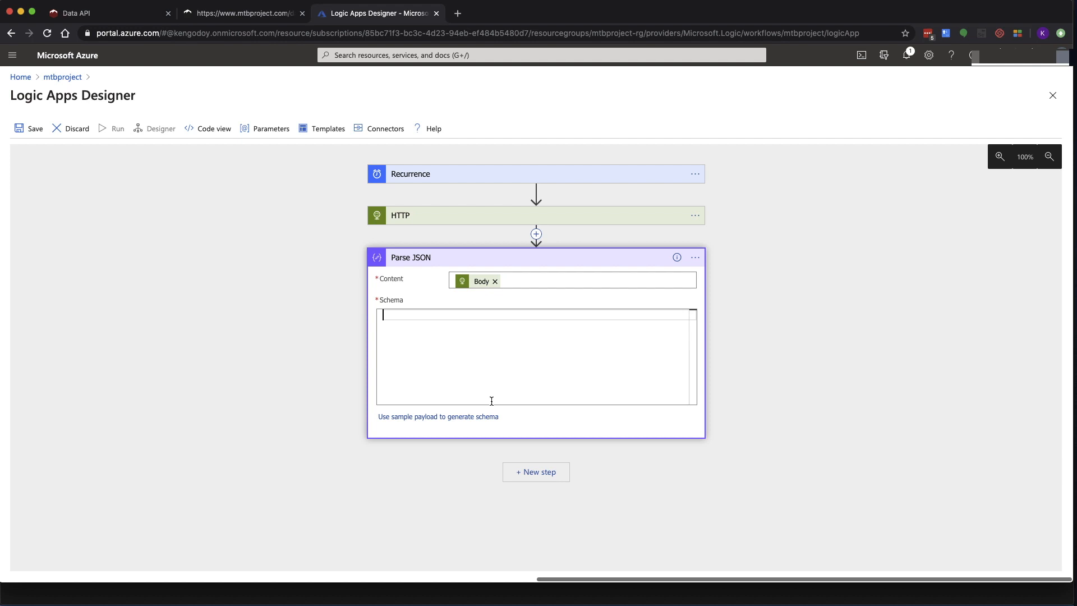
Paste the first three trail records of the conditions JSON as the sample payload
left_click(386, 422)
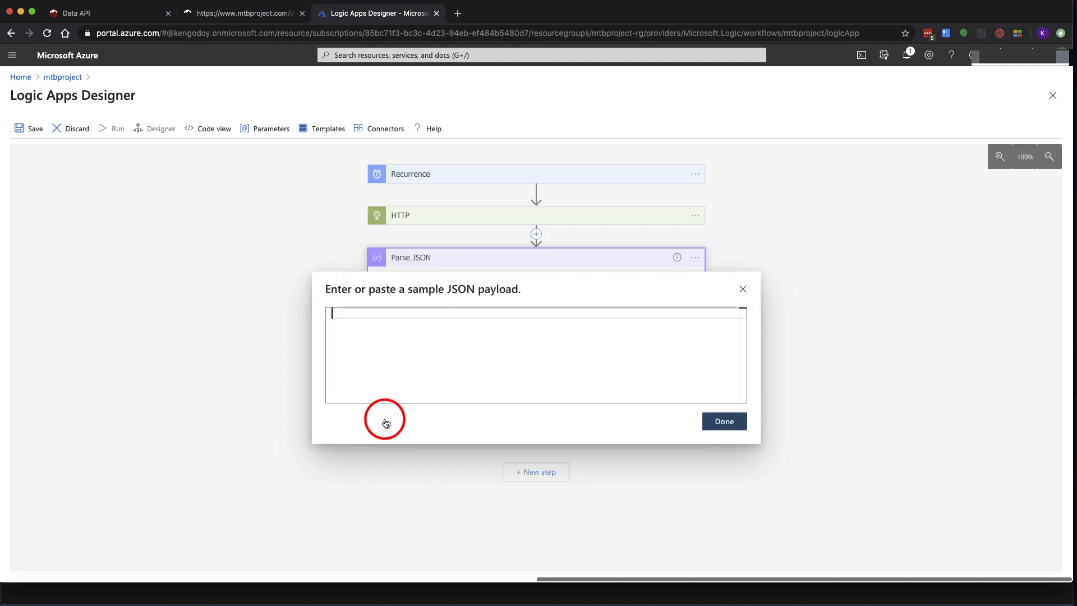
left_click(242, 14)
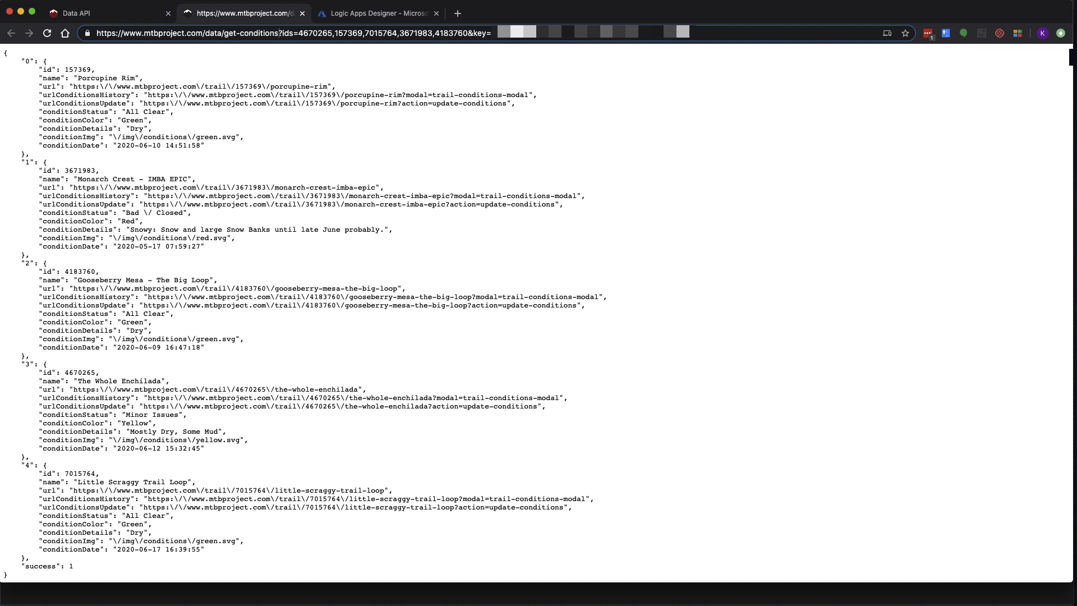
key("super+Tab")
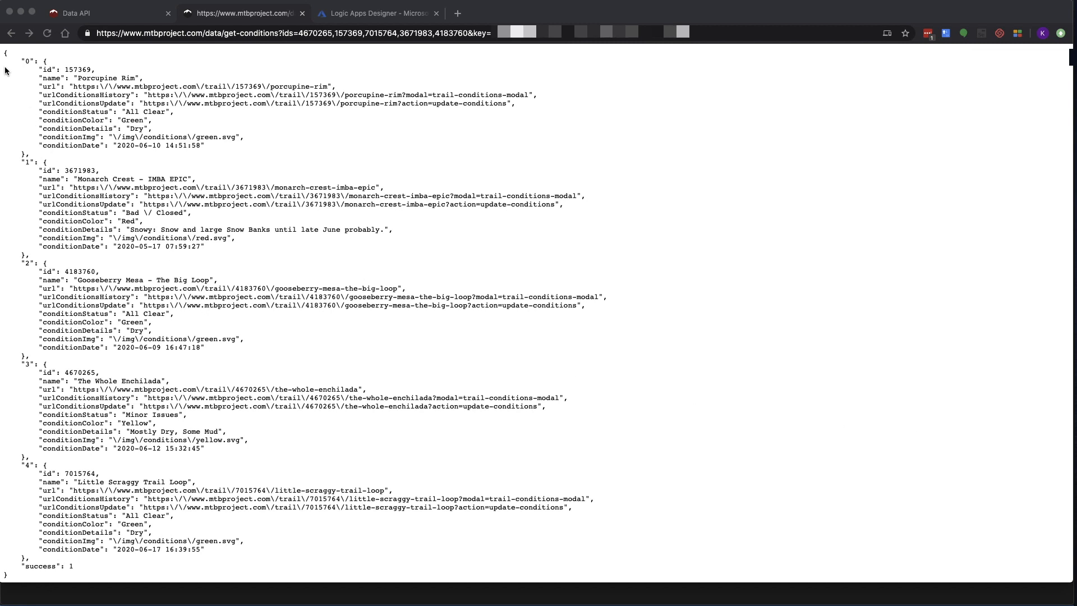
left_click_drag(2, 53, 28, 358)
key("super+c")
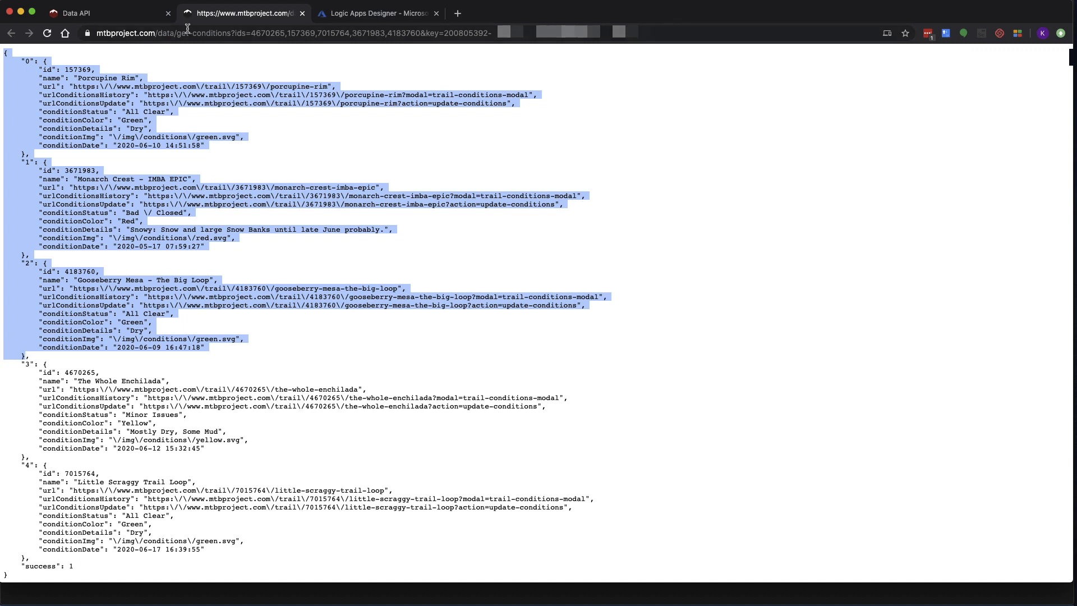
left_click(351, 20)
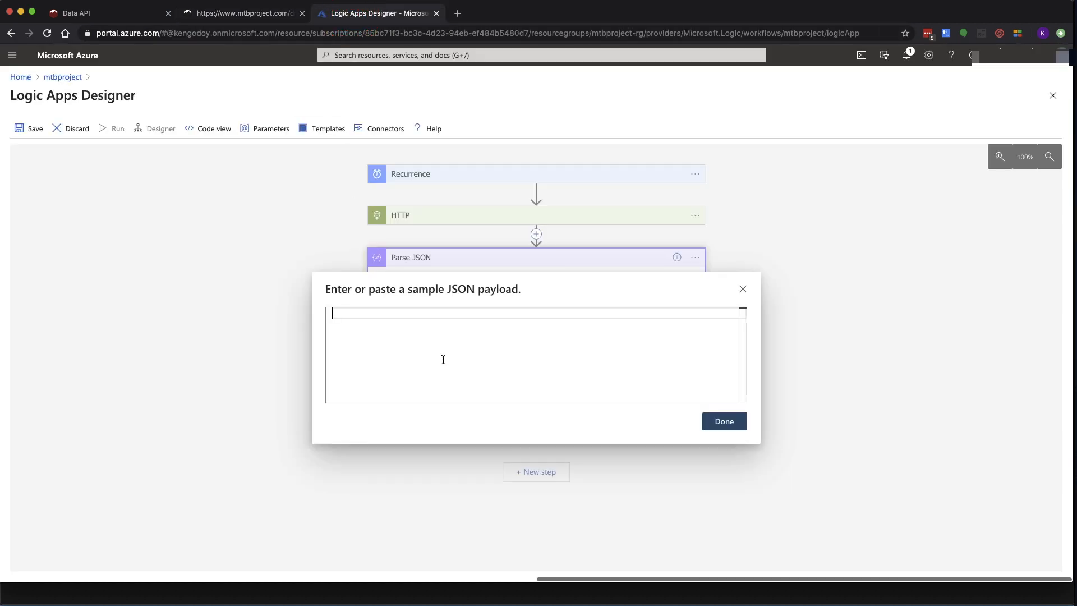
key("super+v")
key("Return")
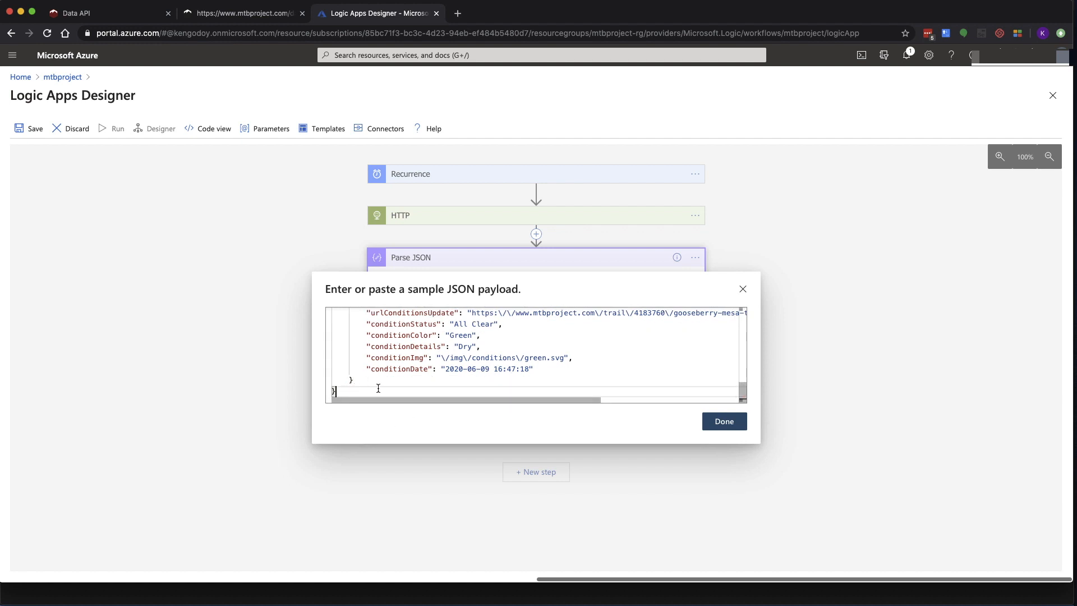
Generate the schema from the sample payload and review its id, name and condition fields
scroll(378, 388, "up", 10)
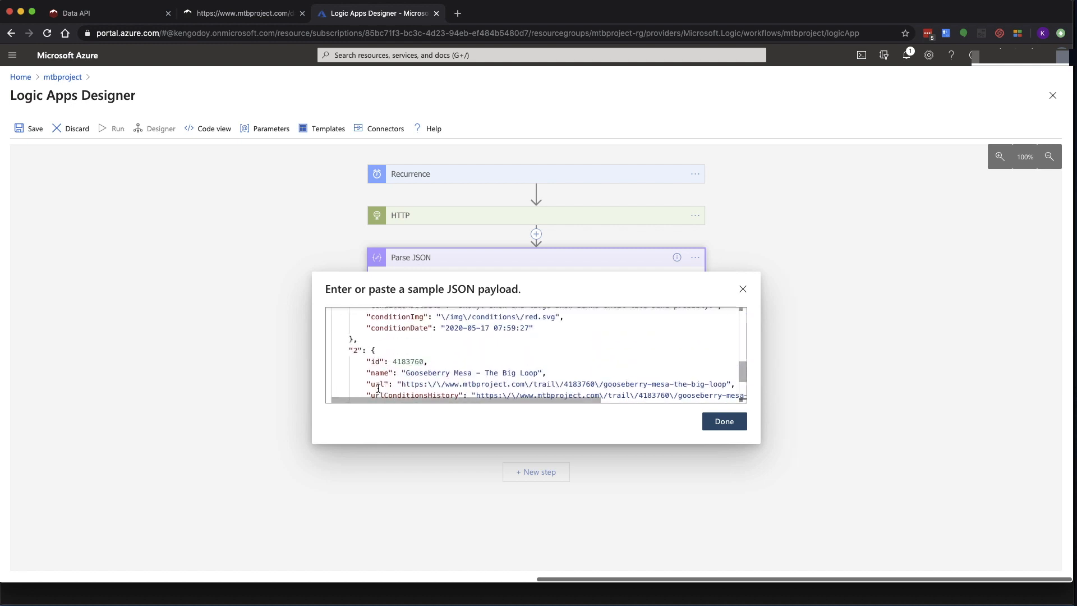
scroll(378, 388, "up", 10)
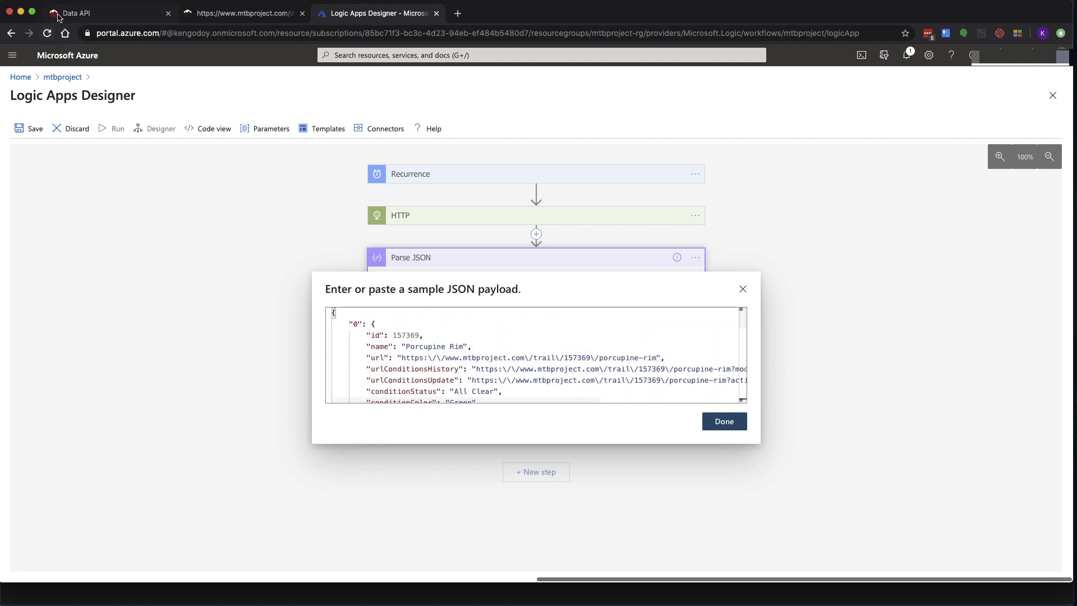
left_click(57, 14)
left_click(232, 13)
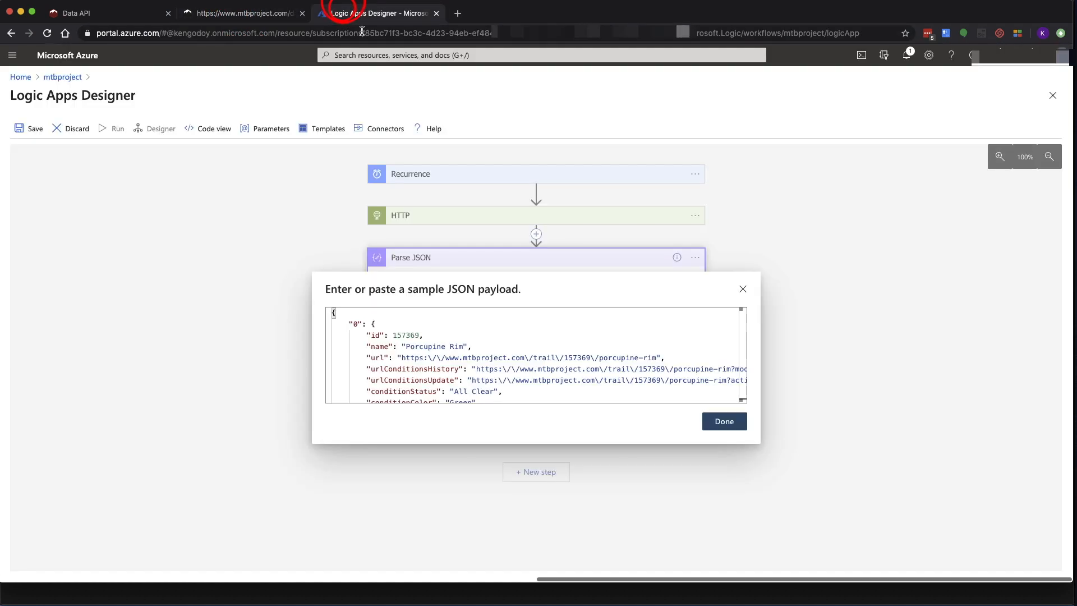
left_click(351, 13)
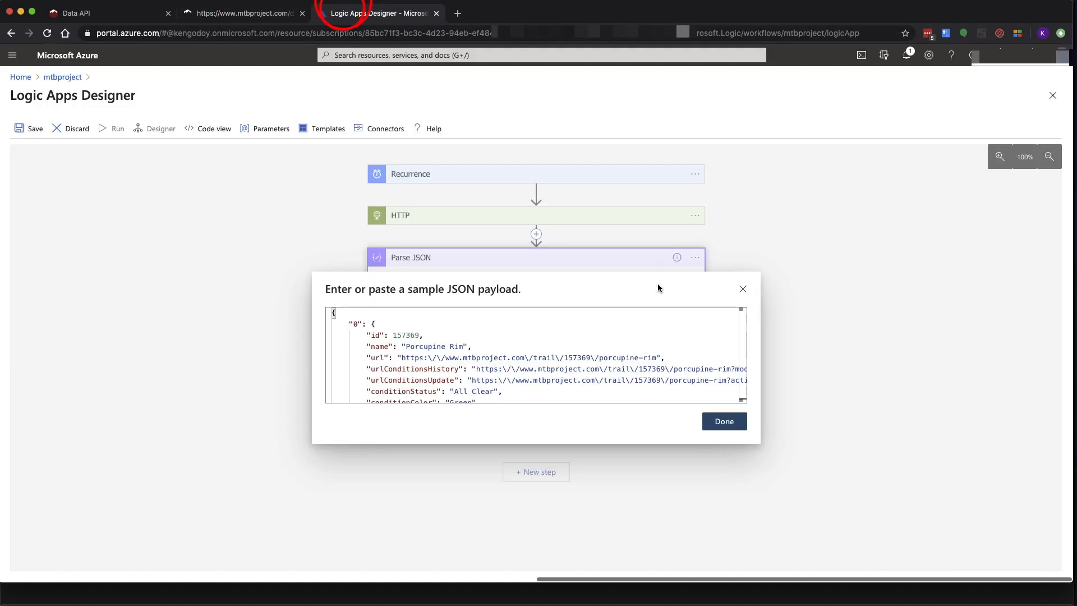
left_click(718, 426)
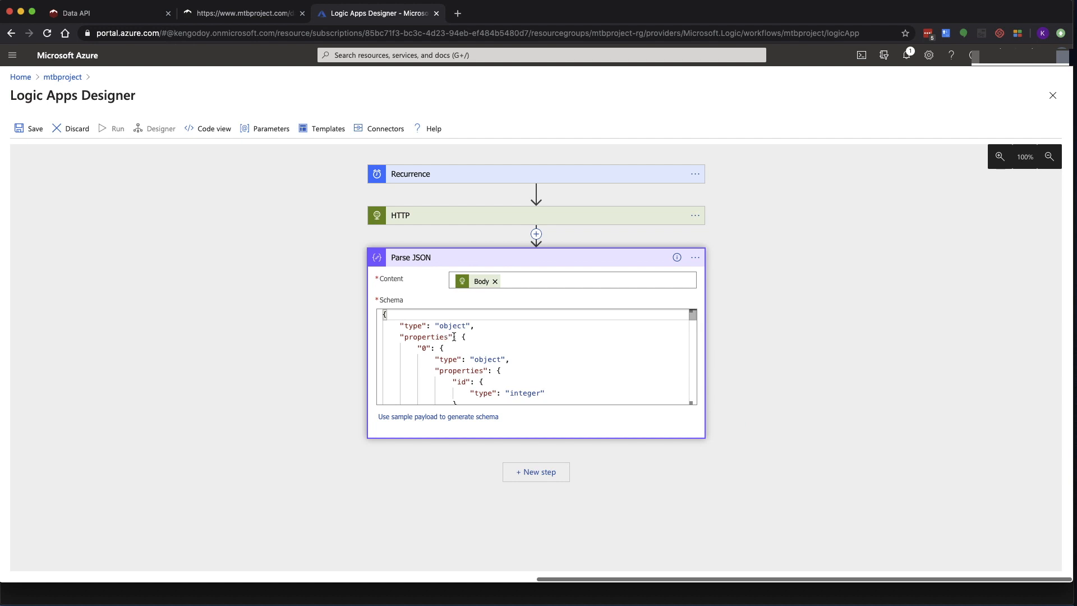
scroll(489, 382, "down", 3)
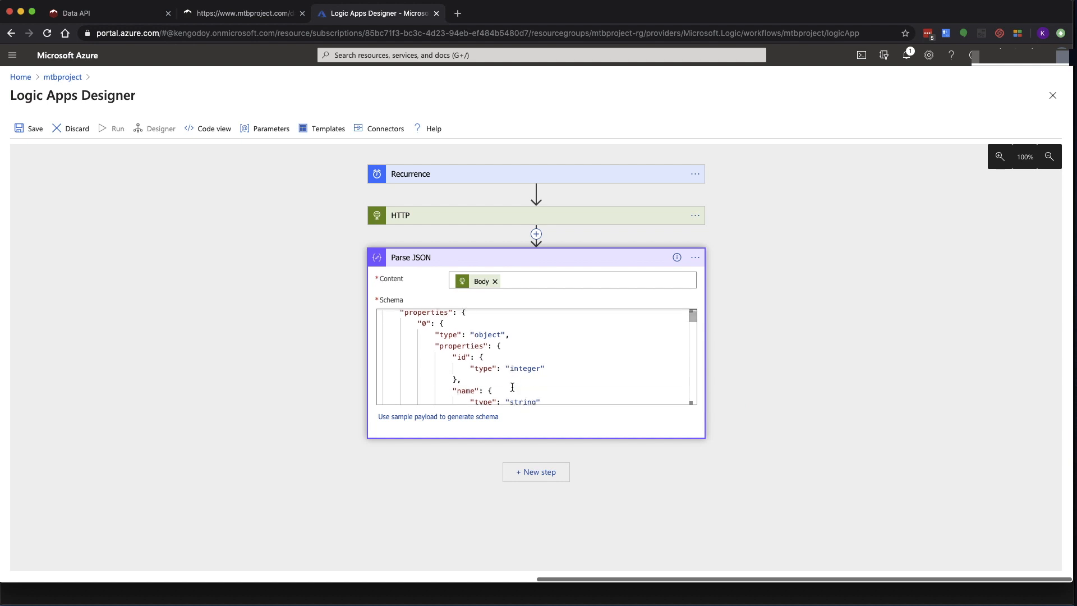
scroll(489, 356, "down", 10)
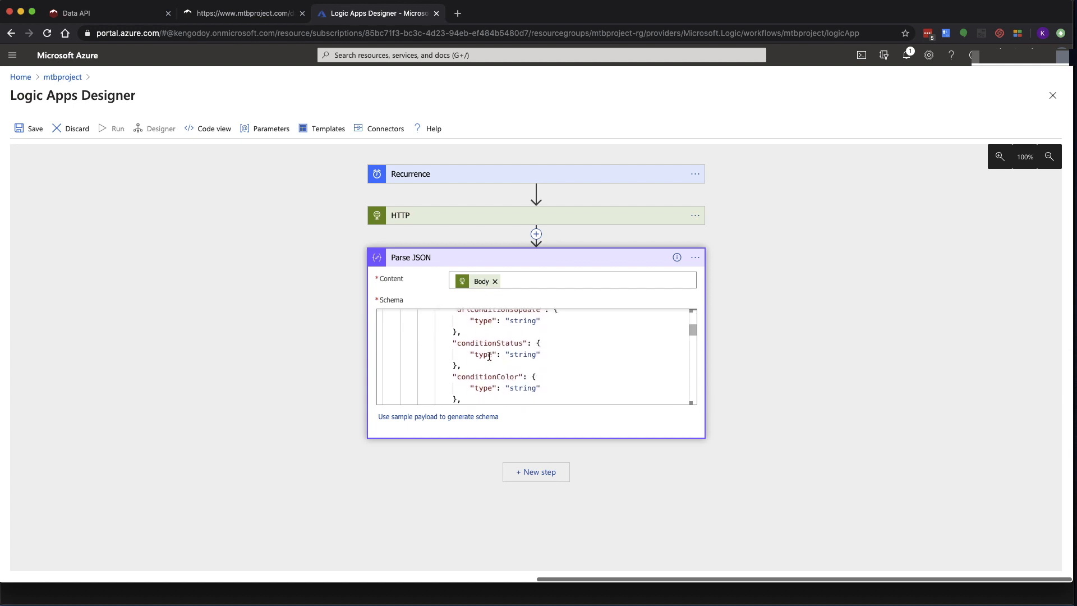
scroll(489, 356, "down", 15)
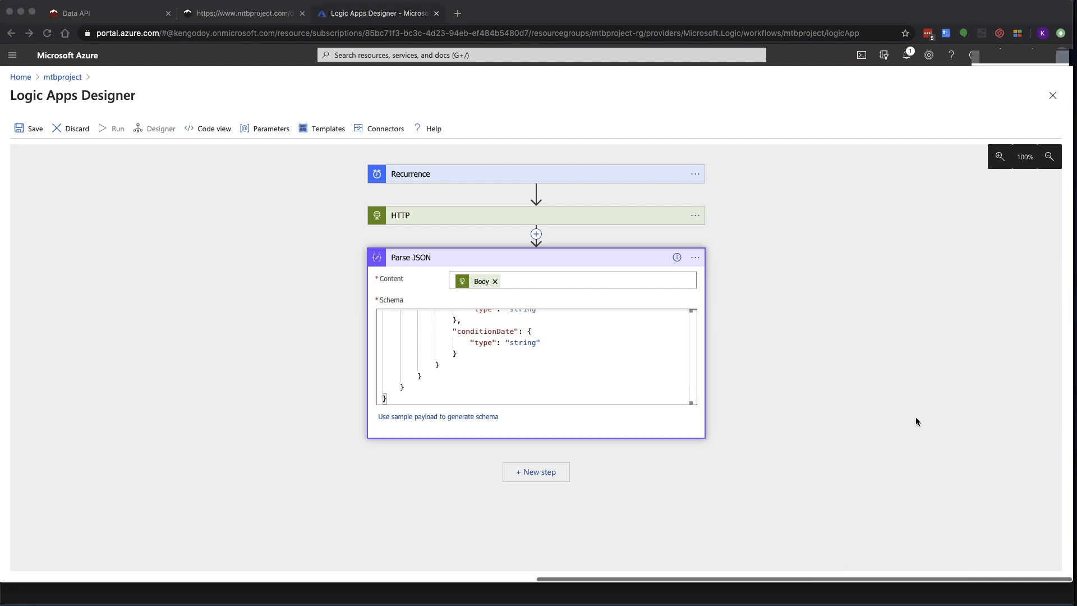
Add a Gmail Send email (V2) action after Parse JSON via a 'gma' search
left_click(541, 472)
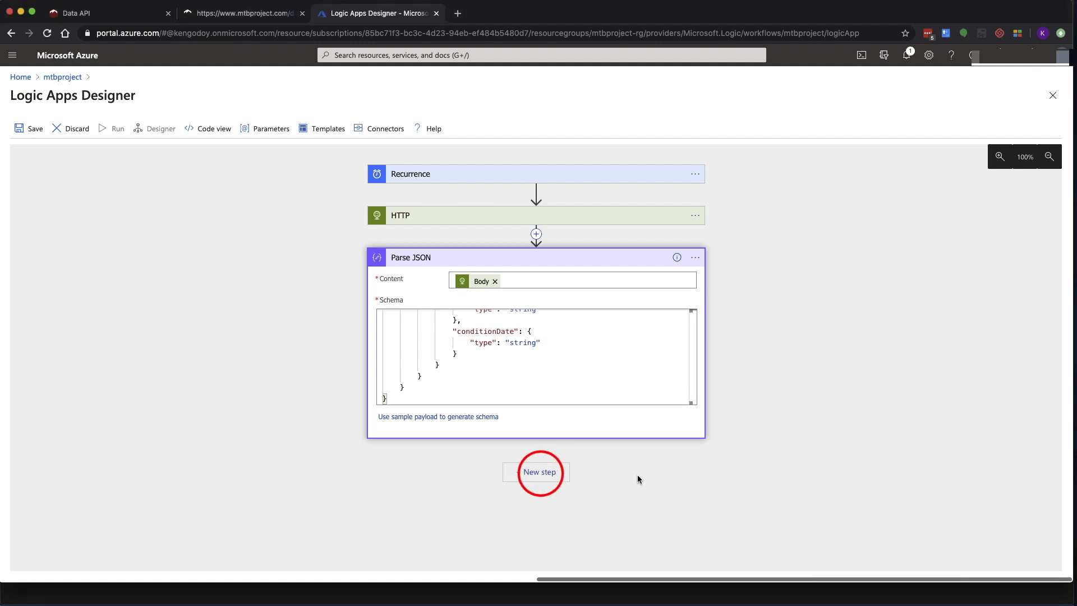
left_click(531, 472)
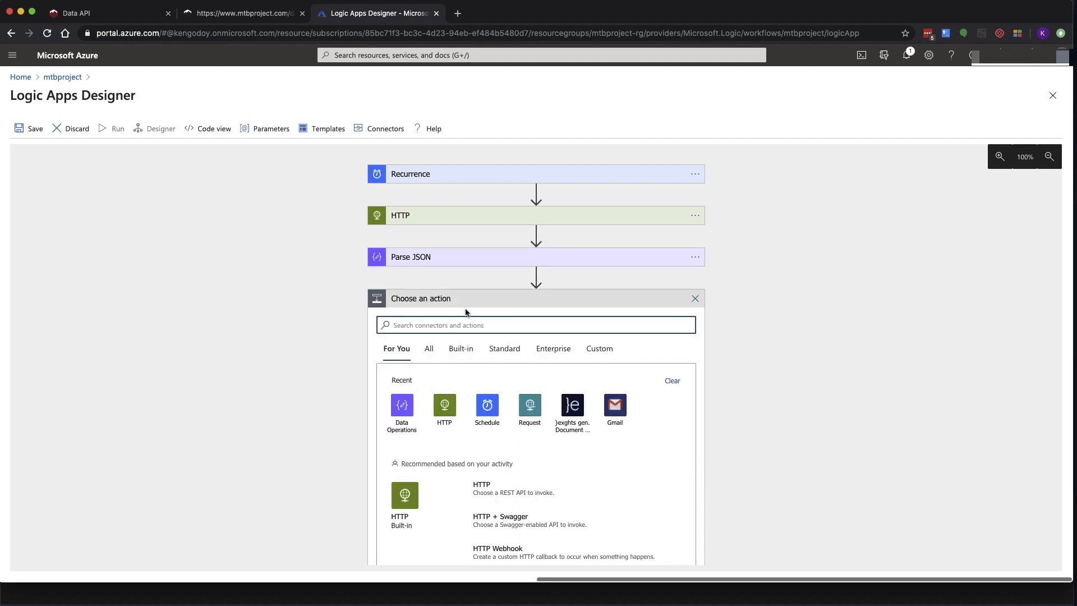
type("gmail")
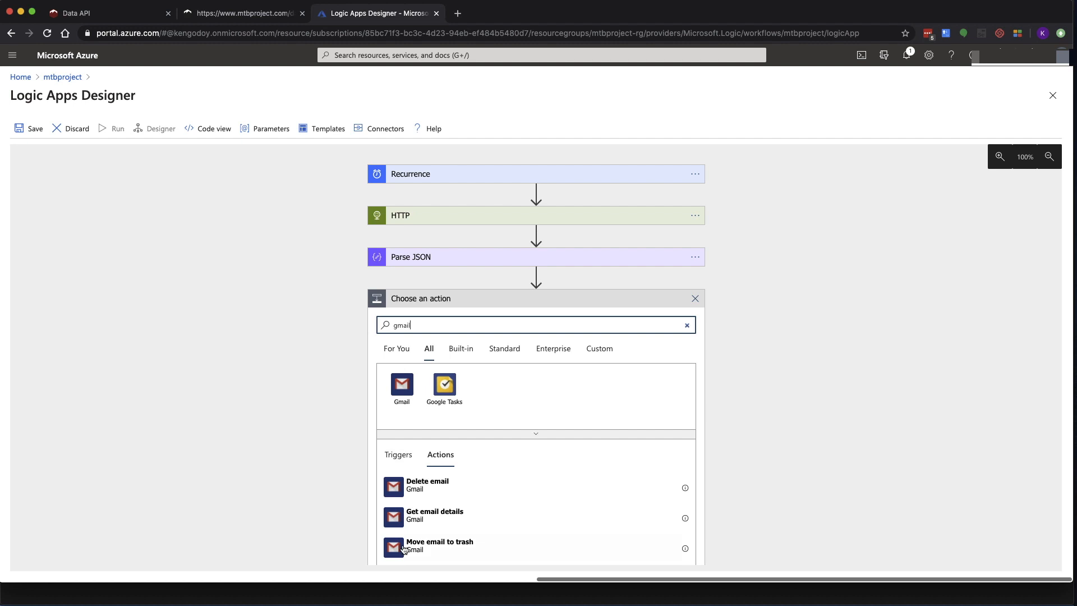
scroll(395, 530, "down", 5)
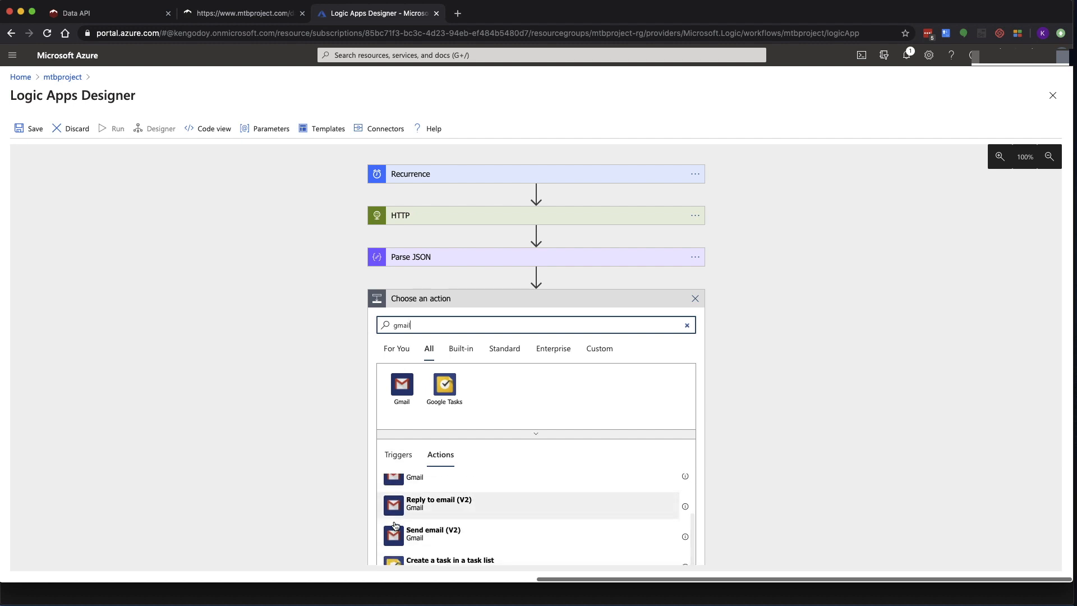
left_click(396, 537)
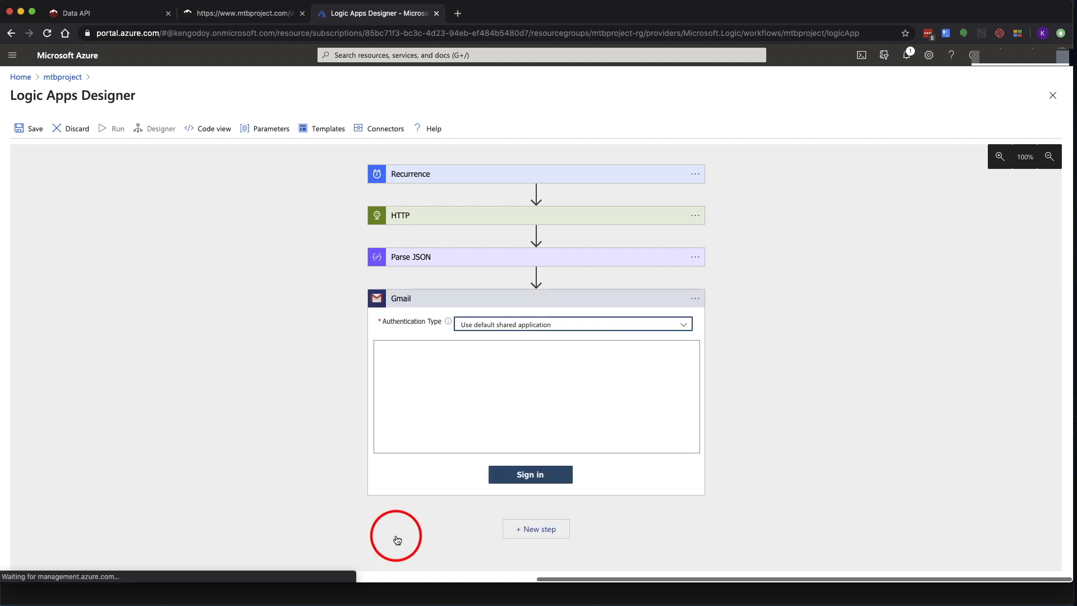
Sign the Gmail step in to the Google account, allow access, and enter the recipient's e-mail address in To
left_click(528, 477)
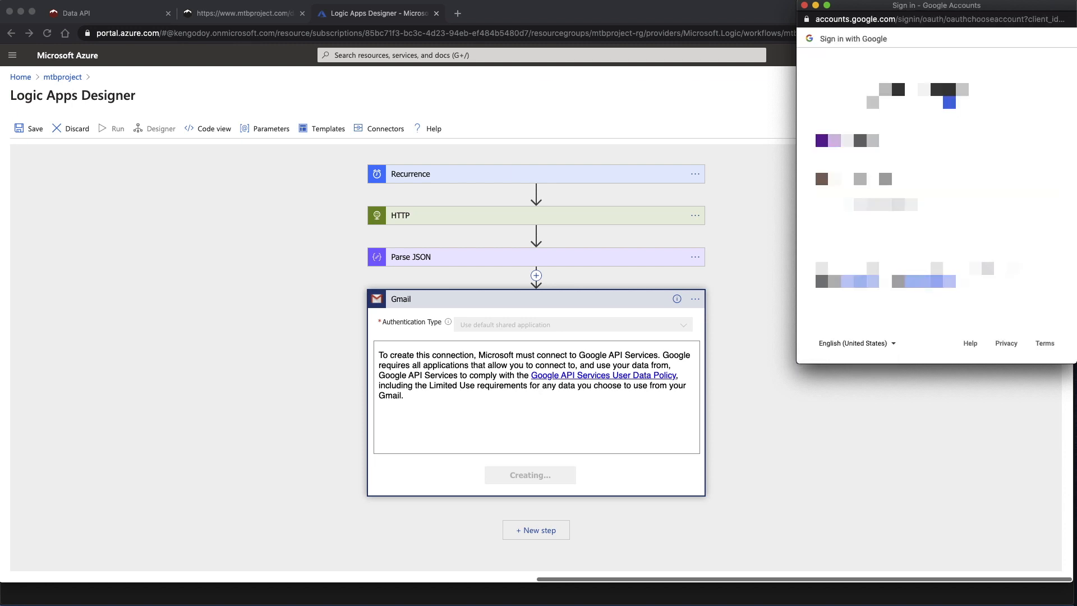
left_click(897, 183)
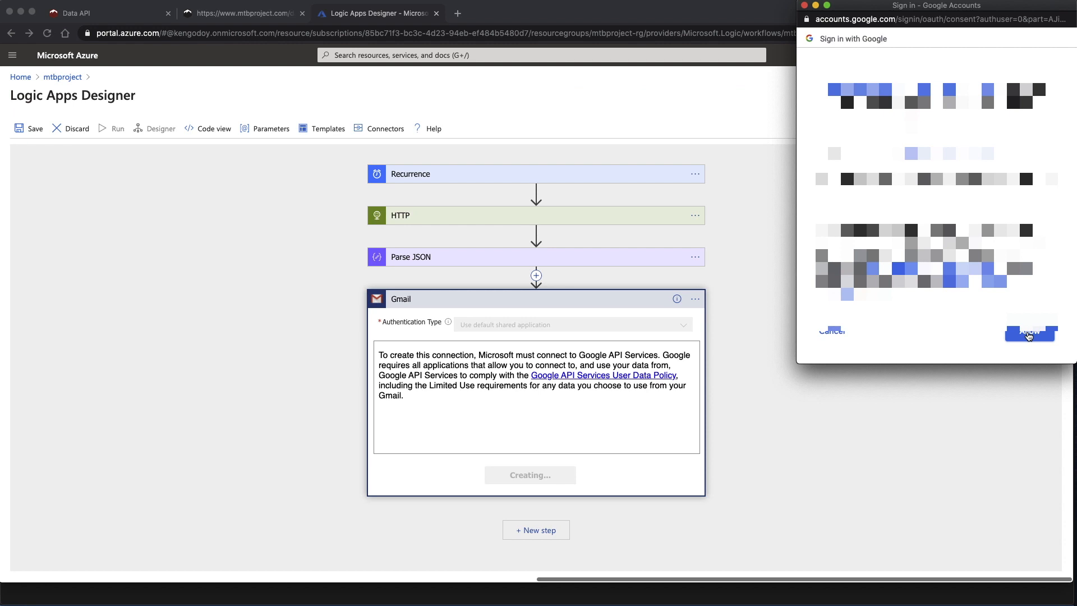
left_click(1028, 334)
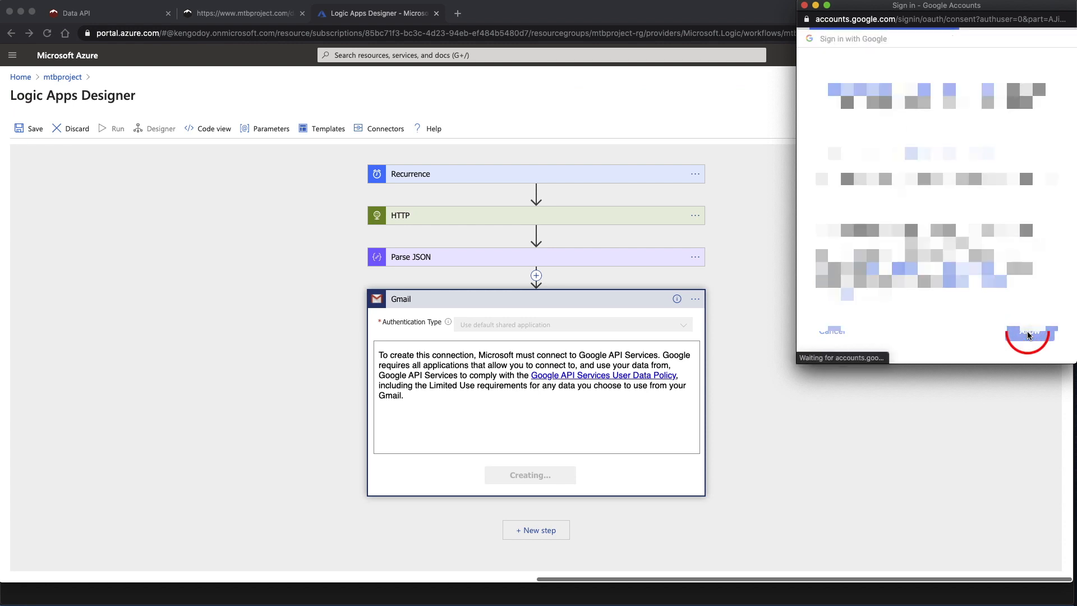
left_click(534, 321)
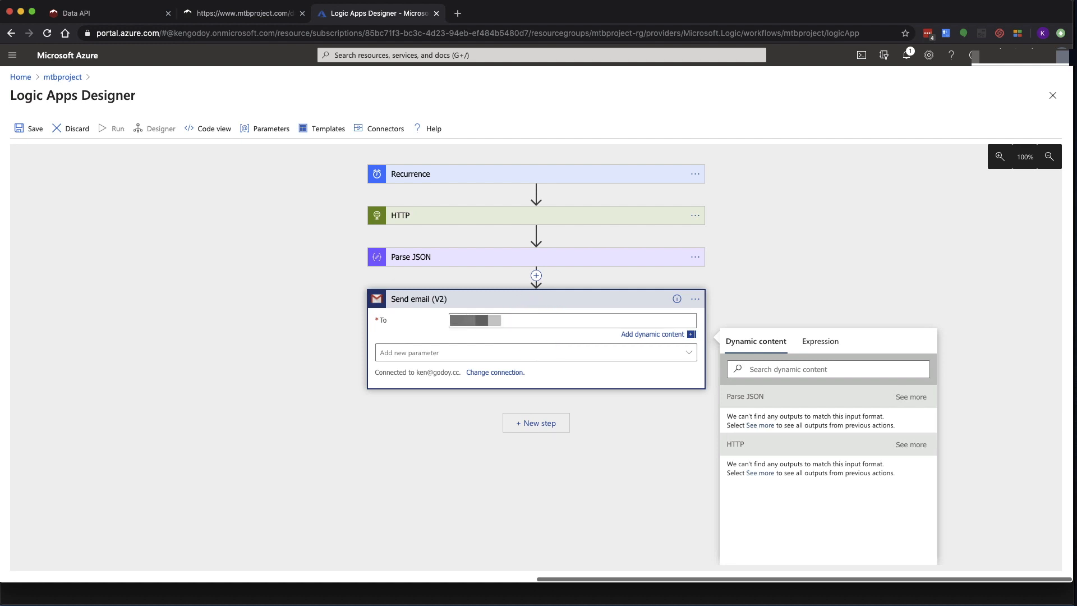
Add the optional Subject and Body fields to the Send email (V2) action
left_click(511, 353)
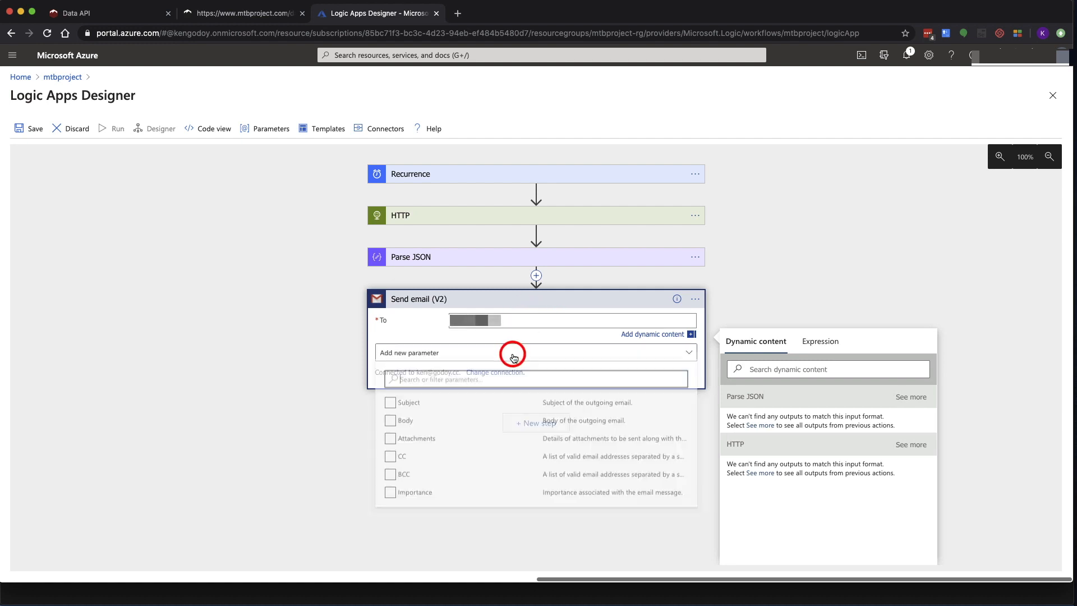
left_click(390, 394)
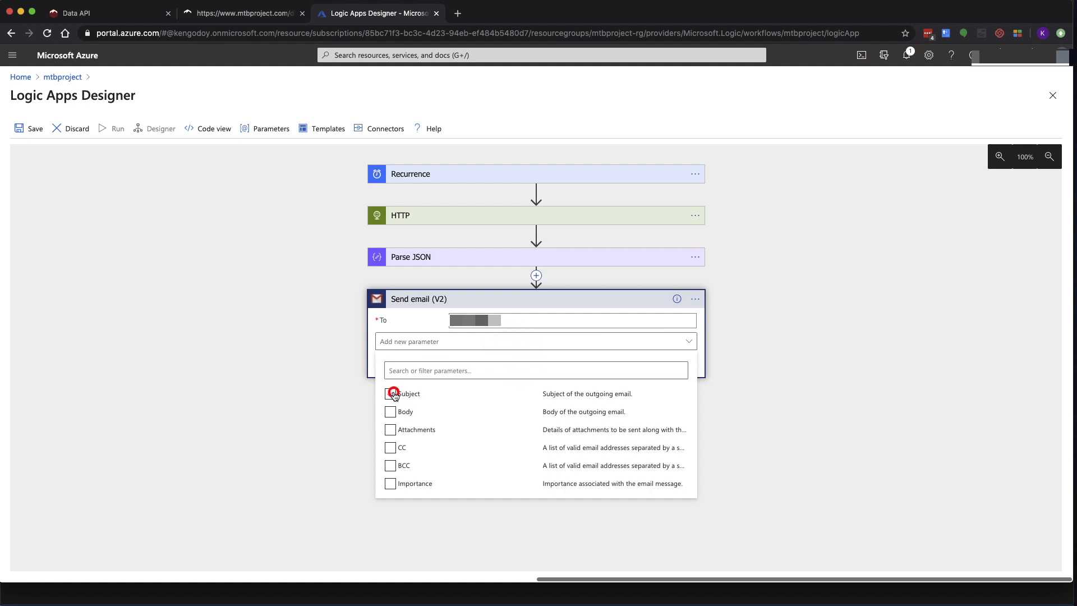
left_click(391, 412)
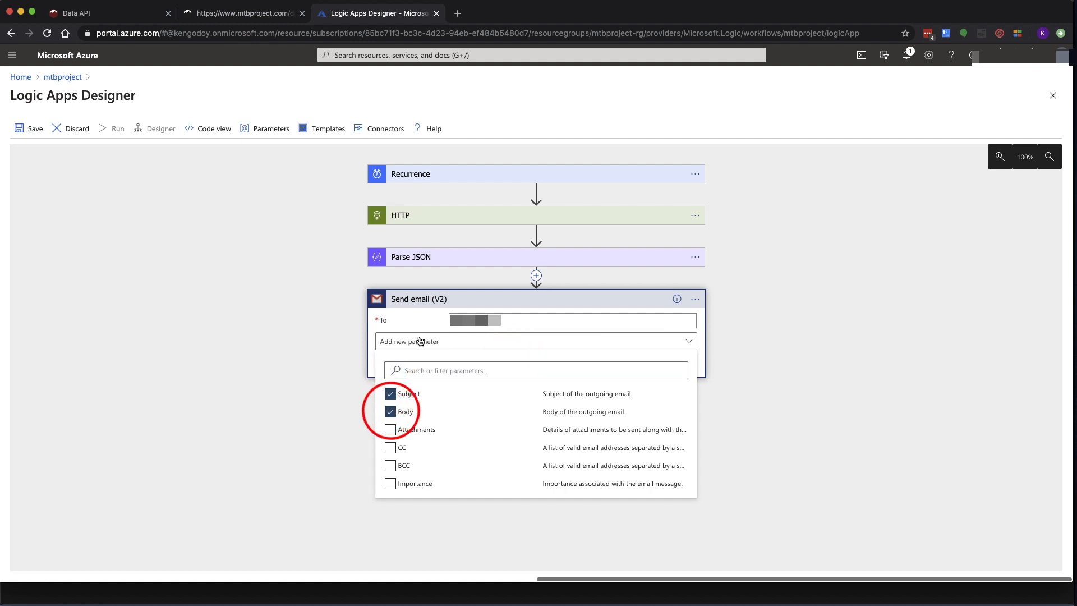
left_click(421, 318)
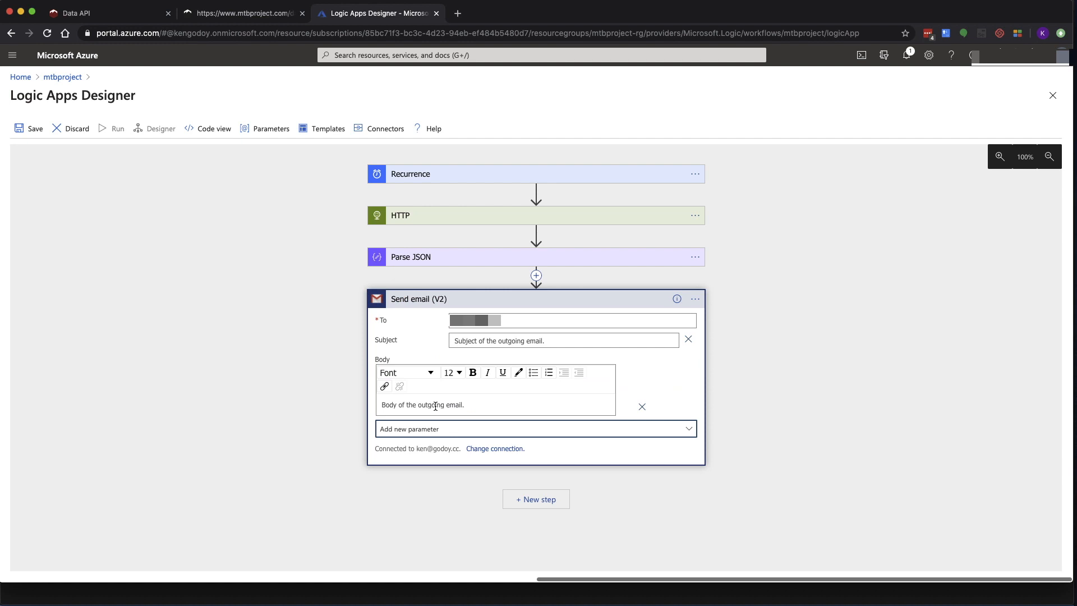
Enter the subject "Here are today's trail conditions" and start the body with "Here are trails conditions:"
left_click(462, 341)
key("Tab")
type("Here")
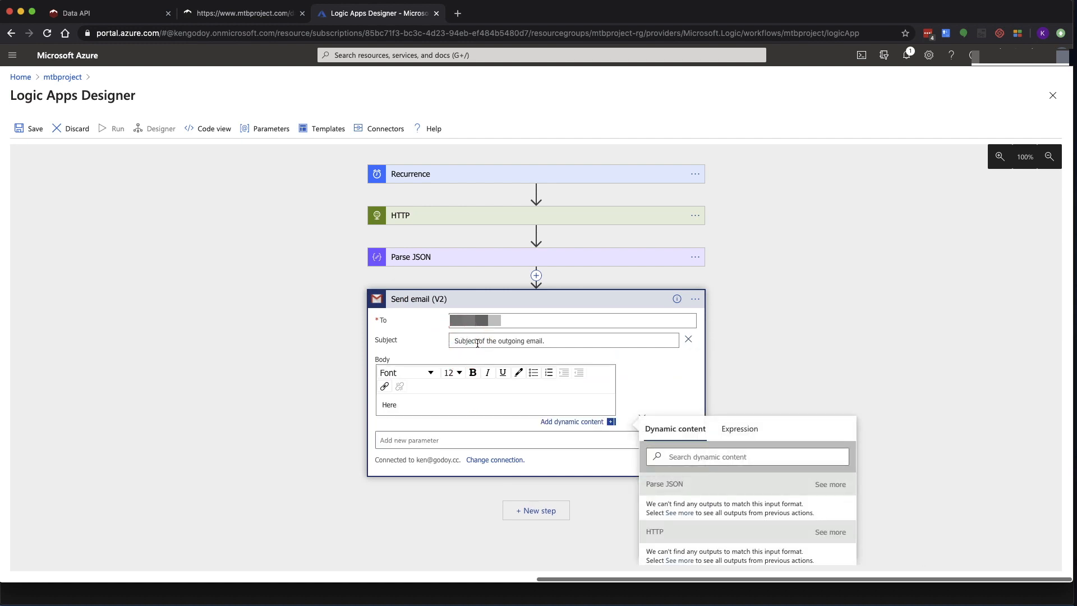
left_click(477, 343)
type("Here are today's trail conditions")
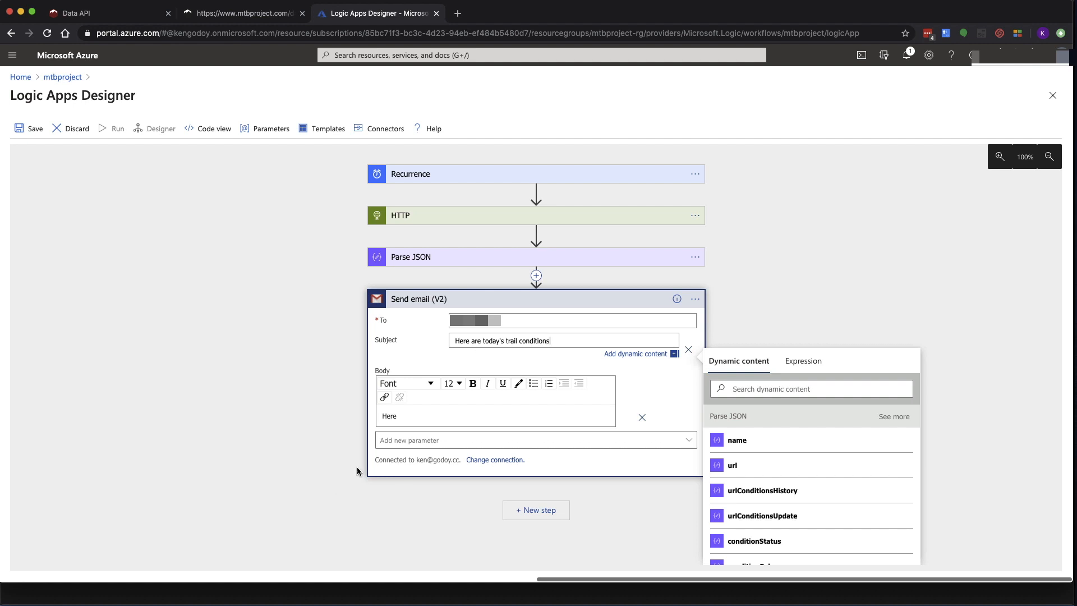
left_click(422, 415)
type("He")
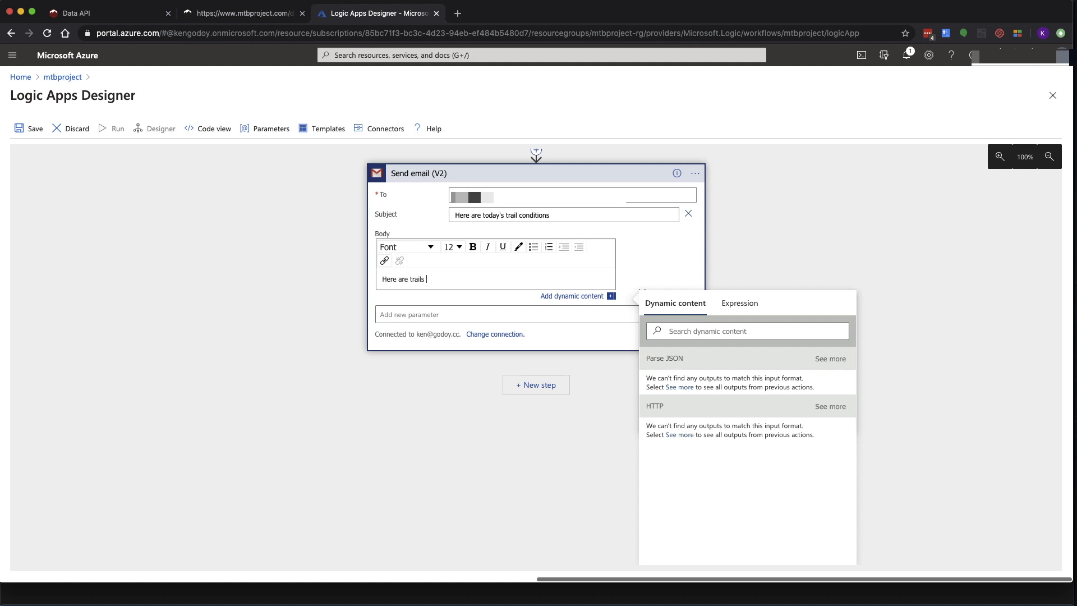
type("ndit")
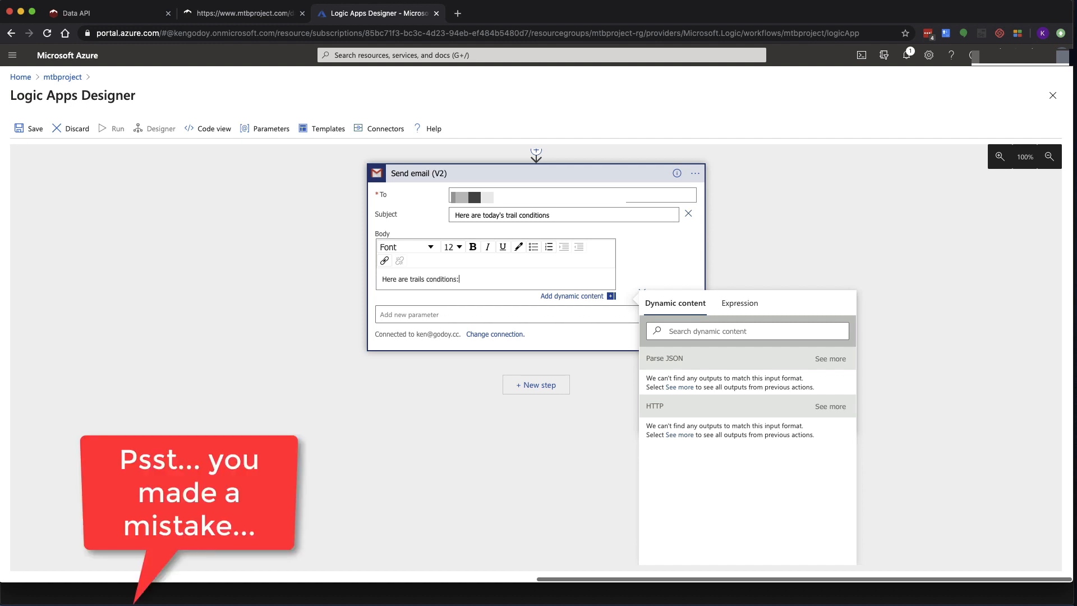
type("ions:")
key("Return")
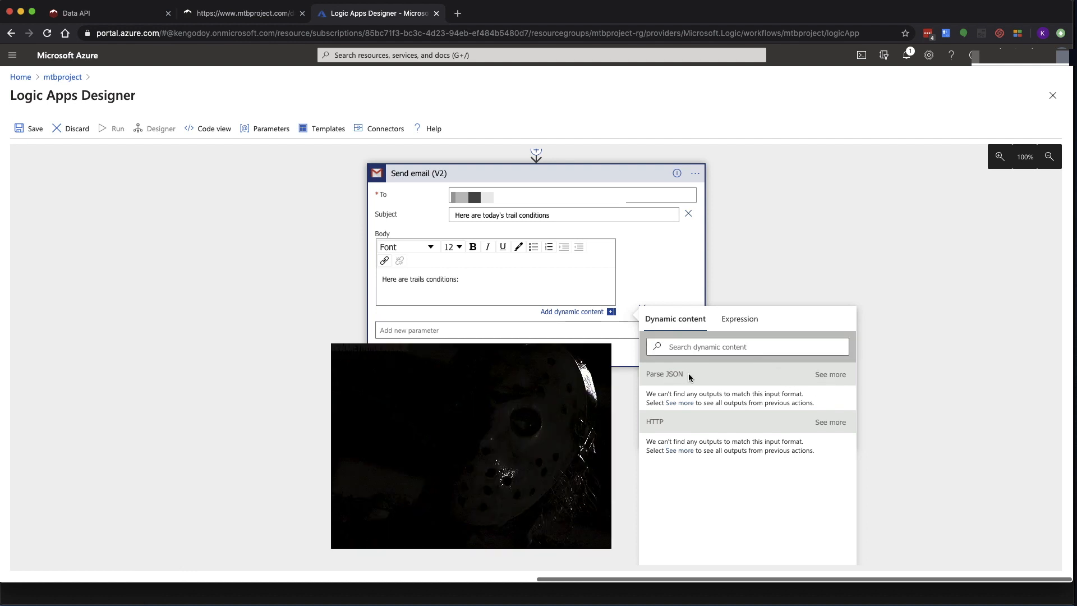
Insert the first trail's name, conditionStatus and conditionDetails tokens from Parse JSON into the body
left_click(827, 377)
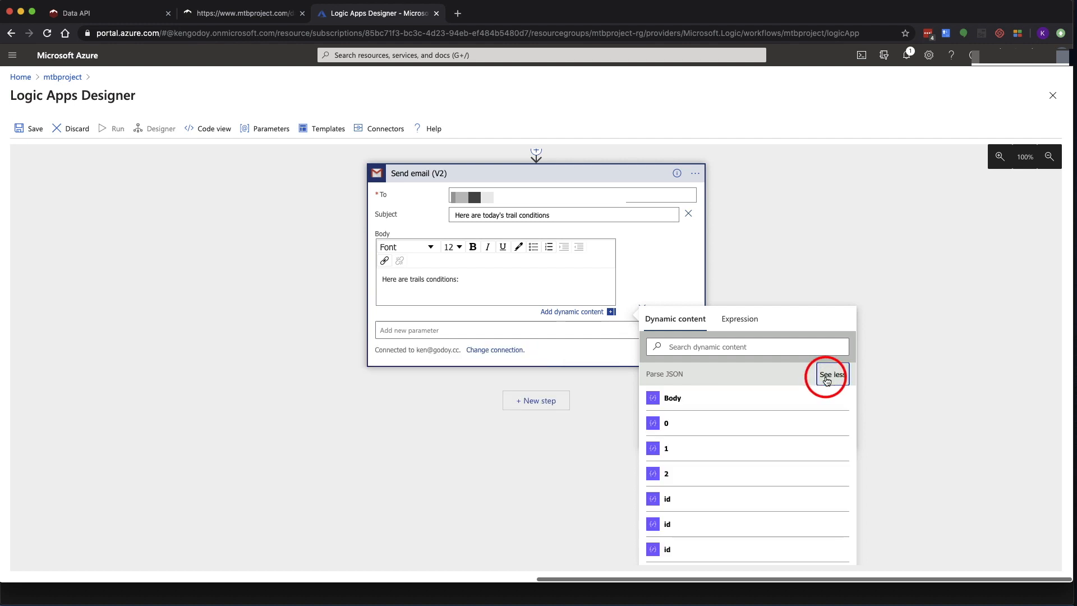
scroll(781, 442, "down", 1)
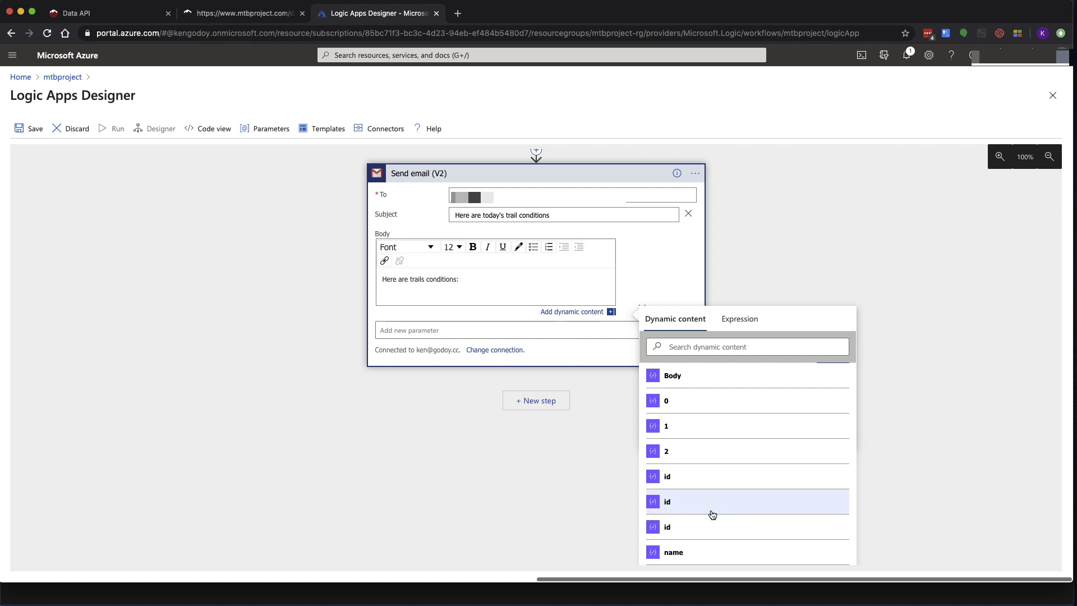
scroll(713, 515, "down", 1)
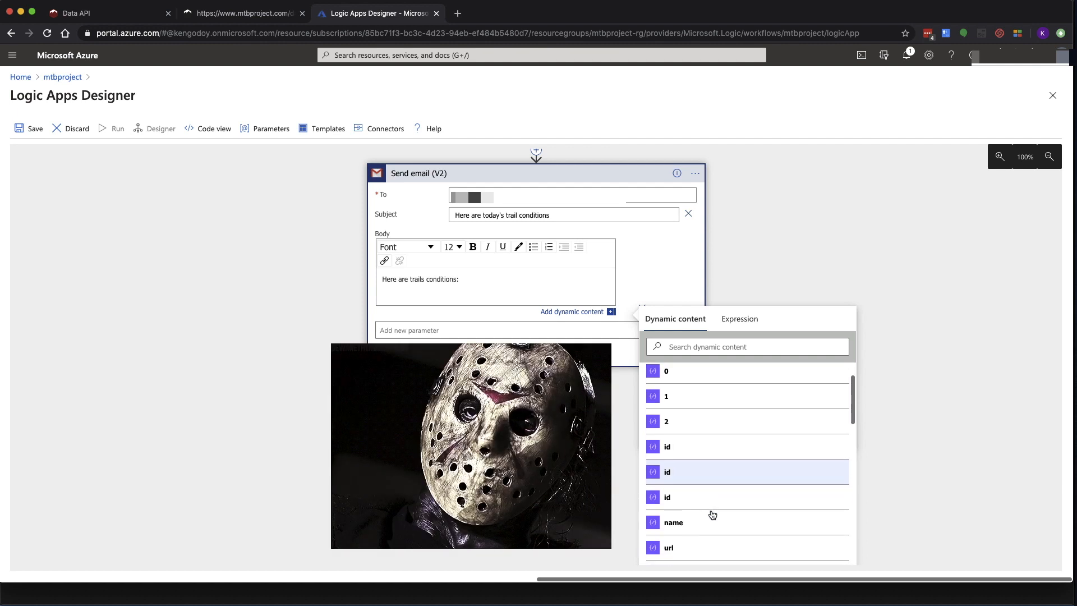
scroll(712, 515, "down", 3)
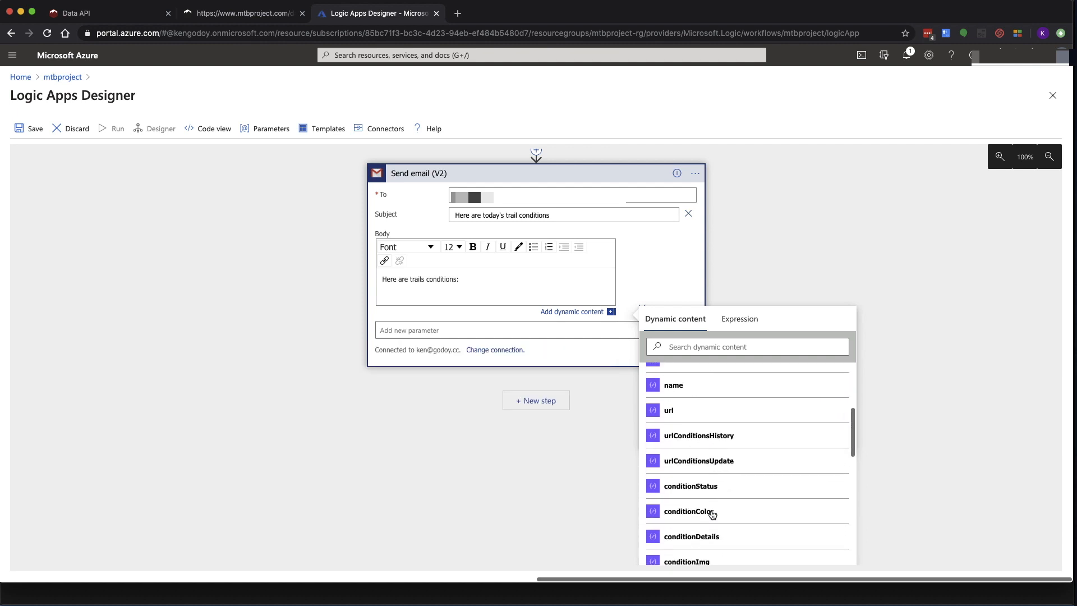
left_click(832, 359)
scroll(778, 447, "down", 5)
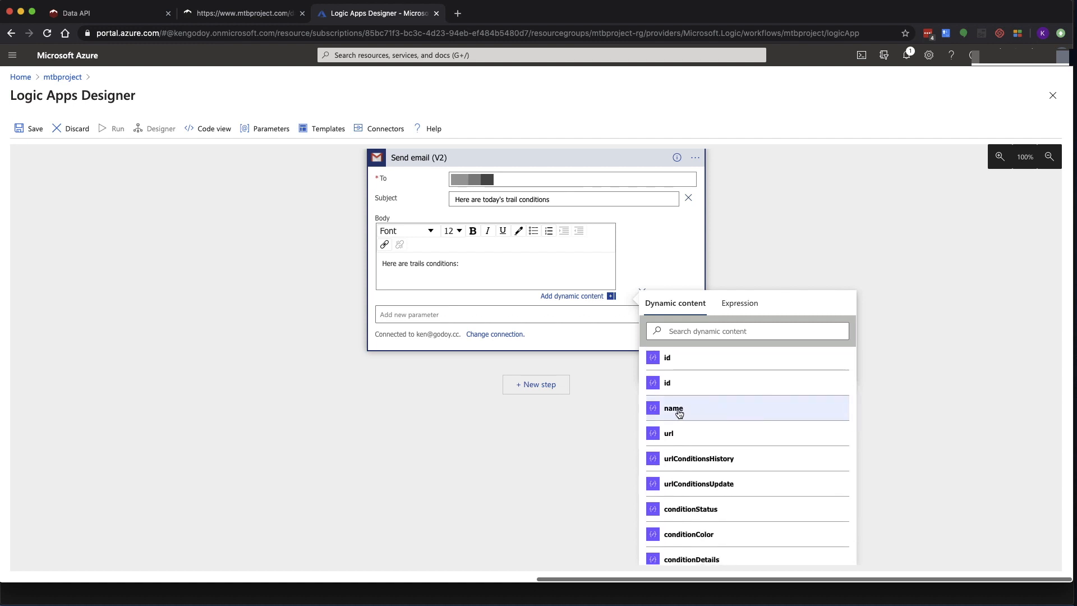
left_click(674, 411)
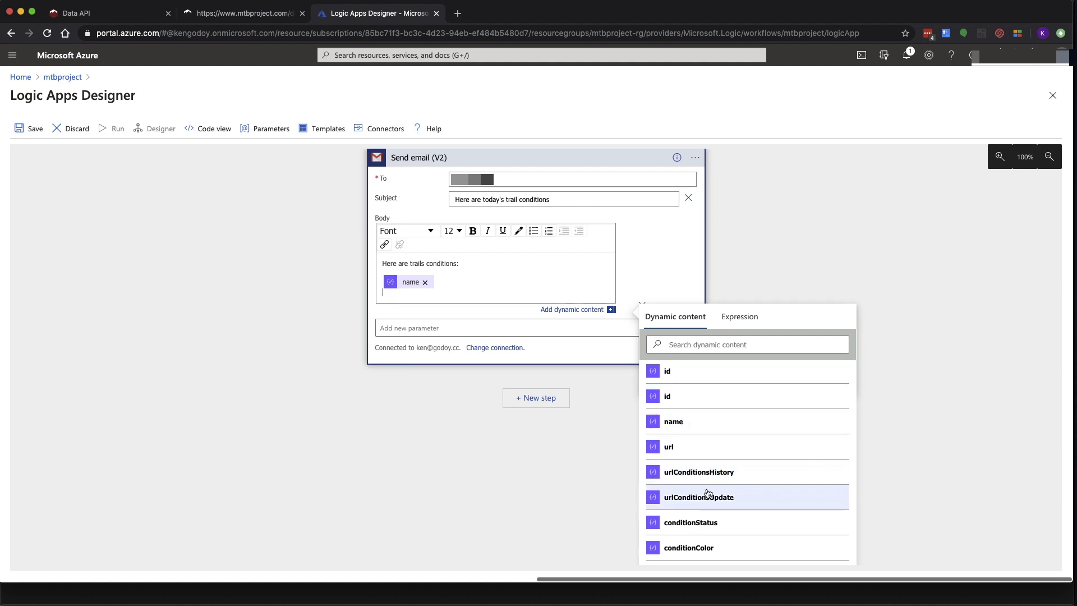
scroll(704, 497, "down", 2)
scroll(707, 493, "down", 1)
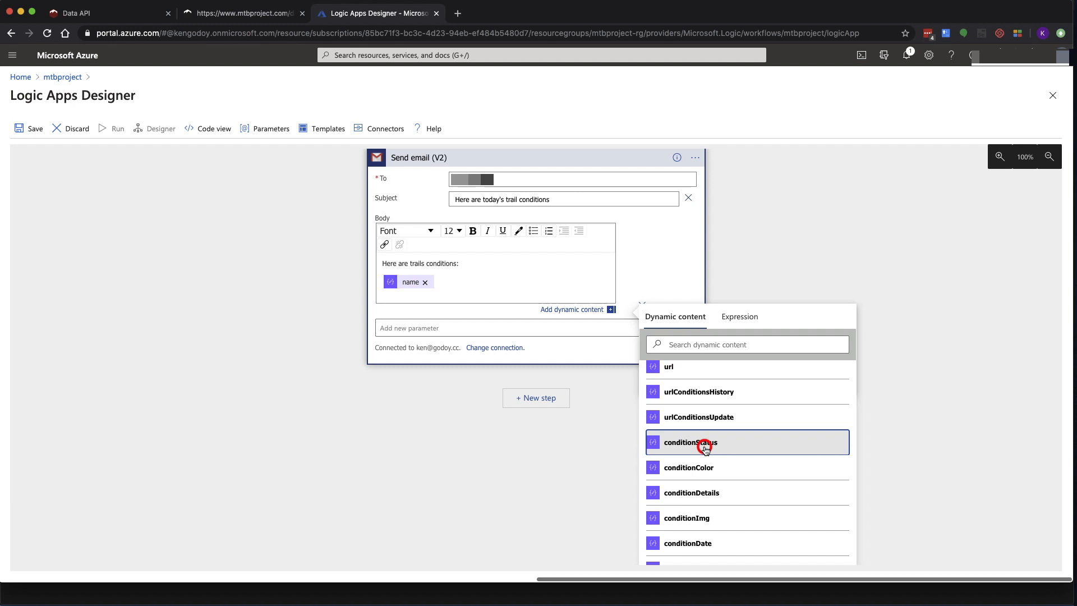
left_click(702, 445)
left_click(705, 507)
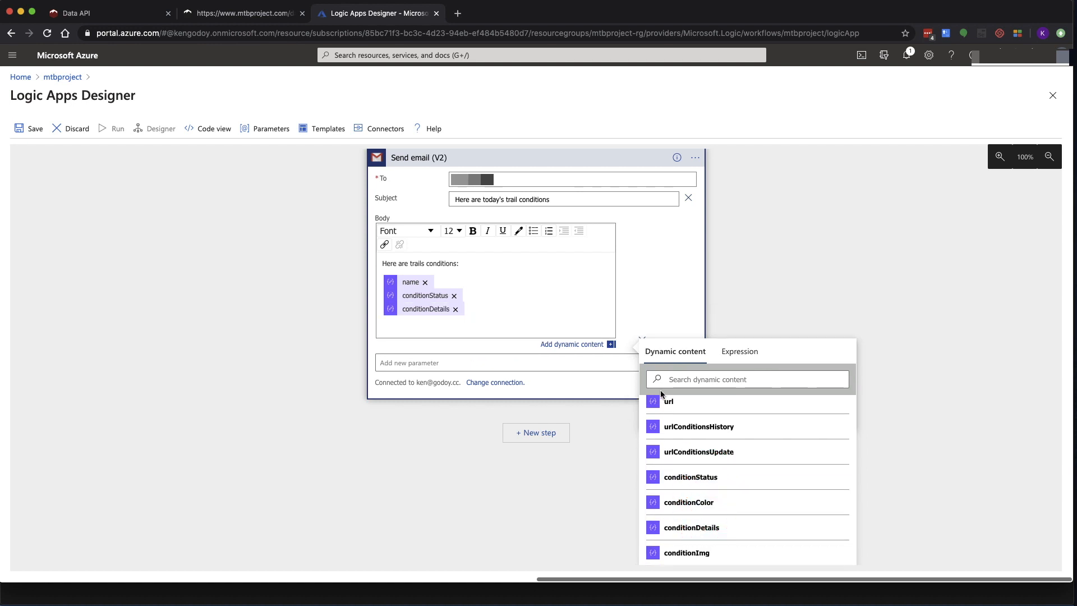
Add the second trail's name, conditionStatus and conditionDetails tokens, with line breaks after them
scroll(719, 456, "down", 2)
scroll(719, 456, "down", 3)
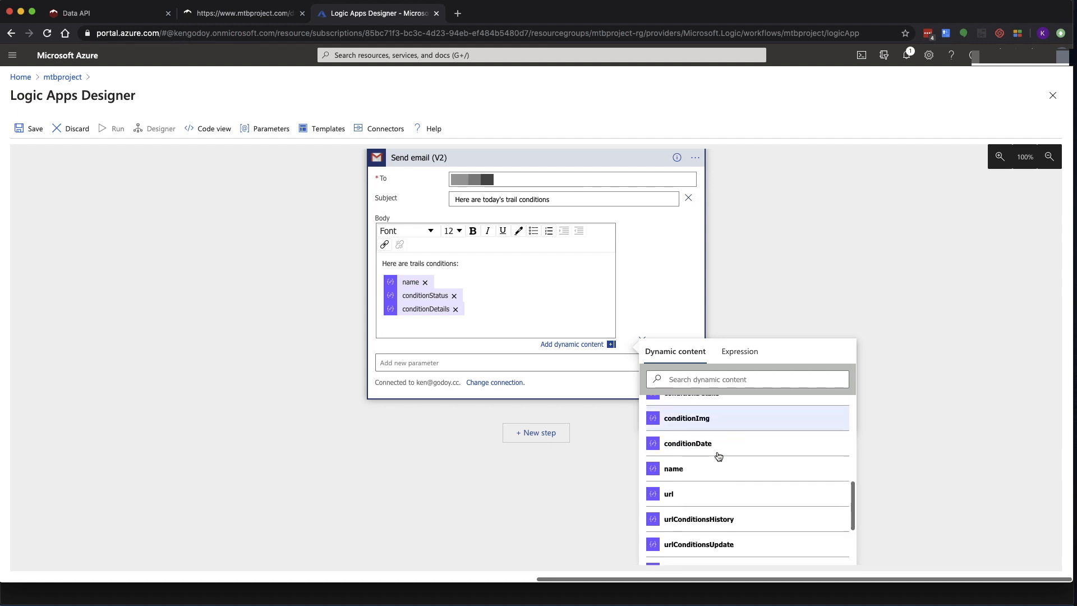
left_click(686, 463)
scroll(687, 470, "down", 2)
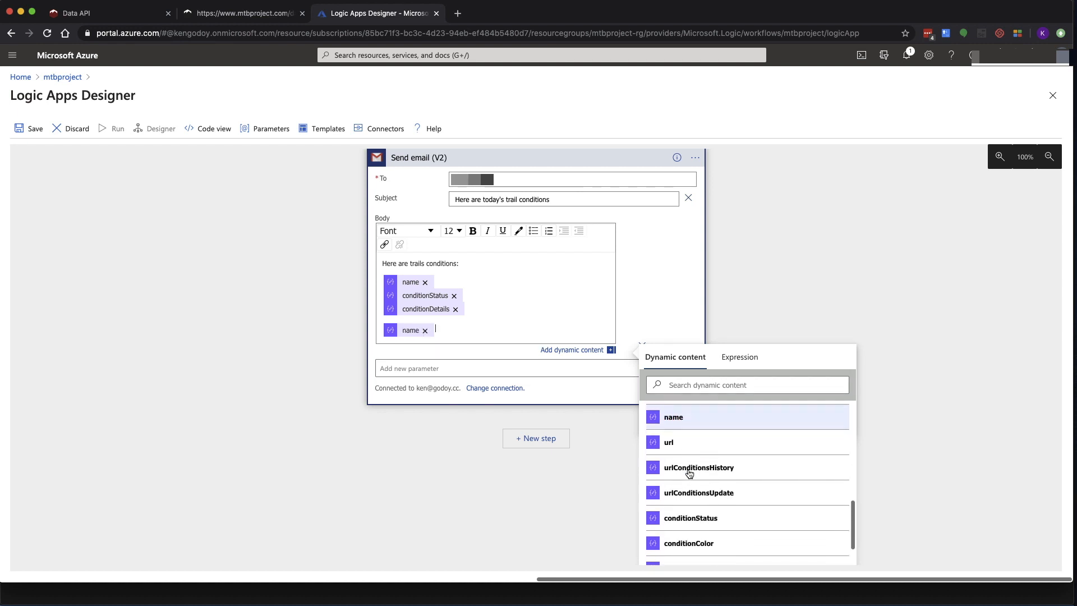
scroll(690, 476, "down", 1)
left_click(689, 475)
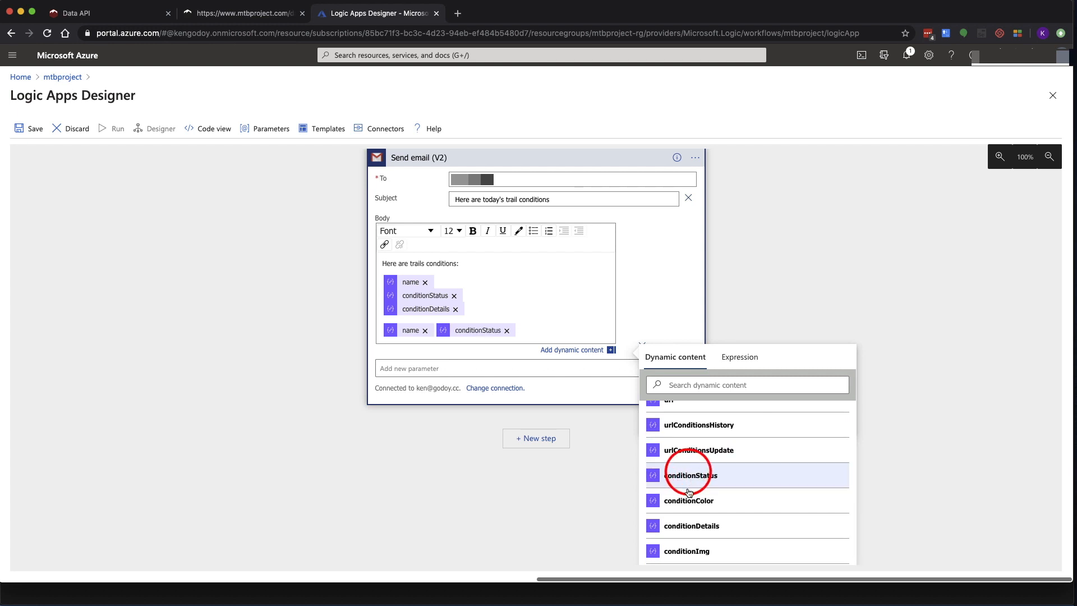
left_click(679, 527)
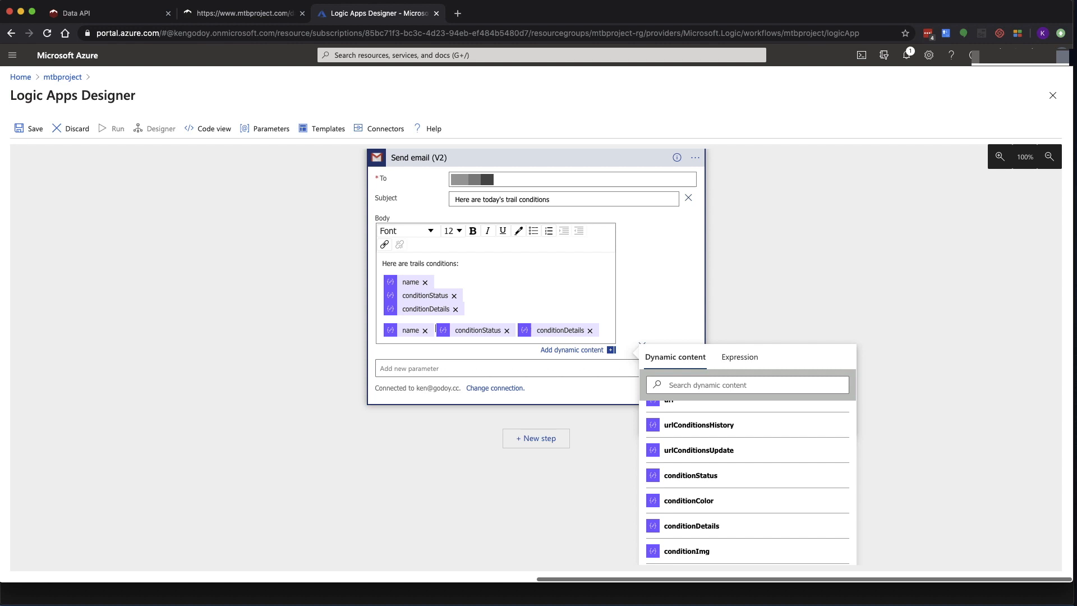
key("Return")
key("Return")
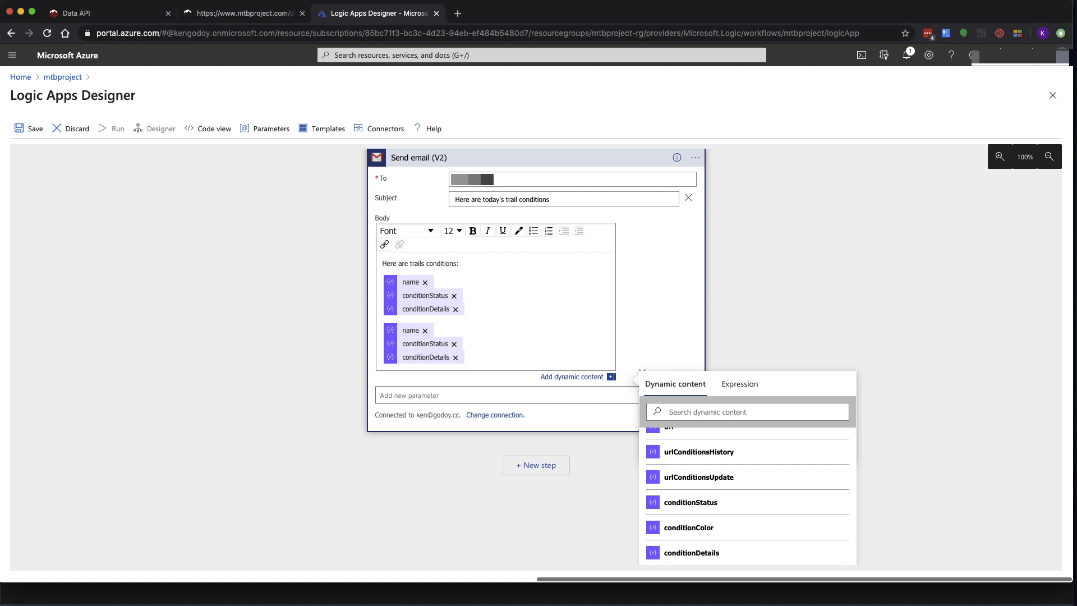
key("Return")
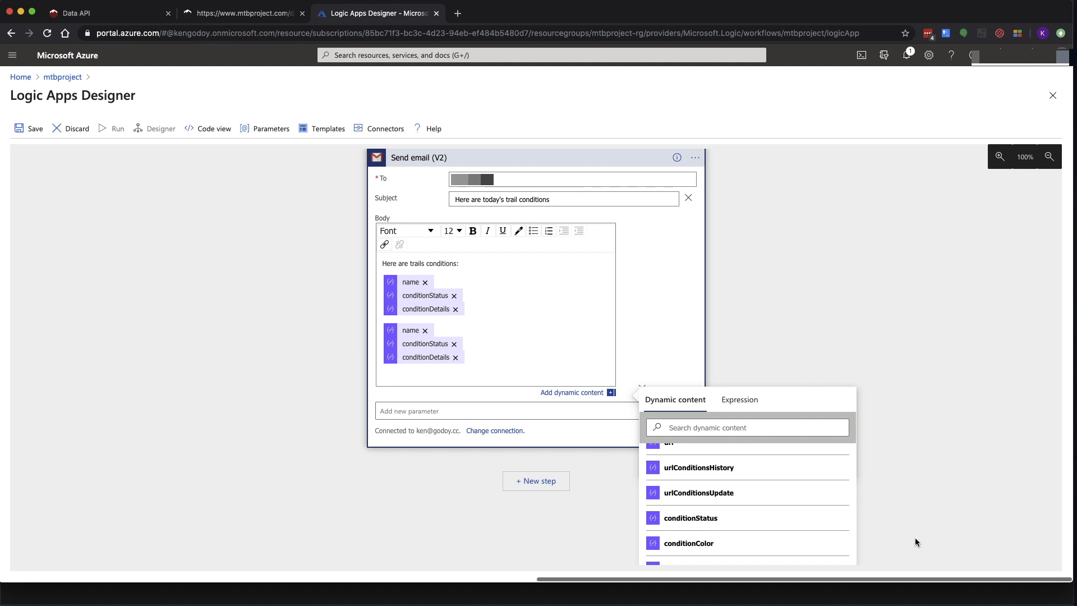
Add the third trail's name, conditionStatus and conditionDetails tokens and close the dynamic content list
scroll(777, 531, "down", 5)
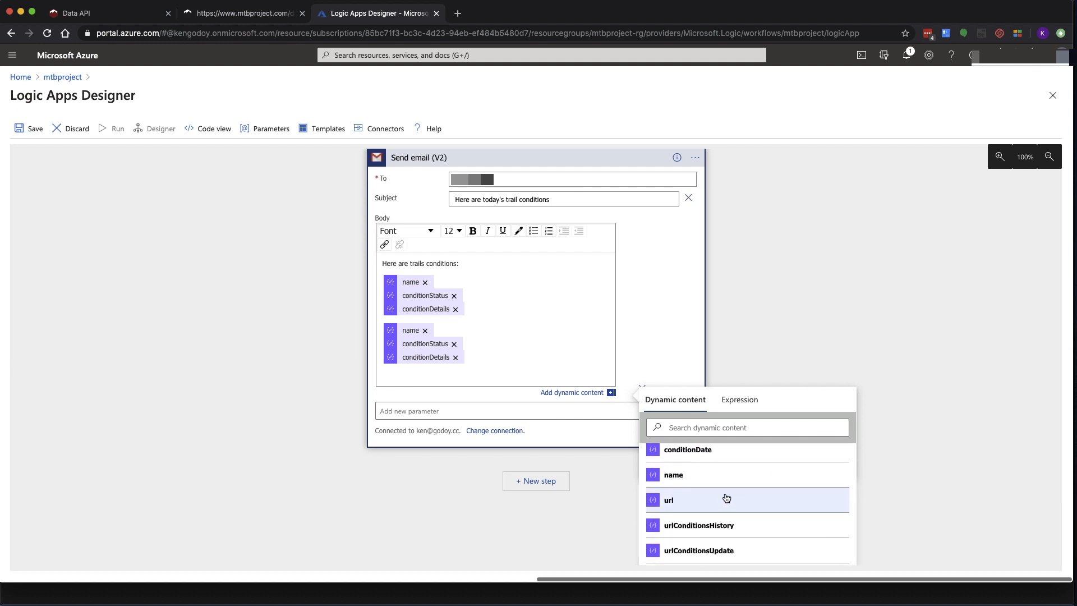
left_click(704, 474)
scroll(710, 494, "down", 3)
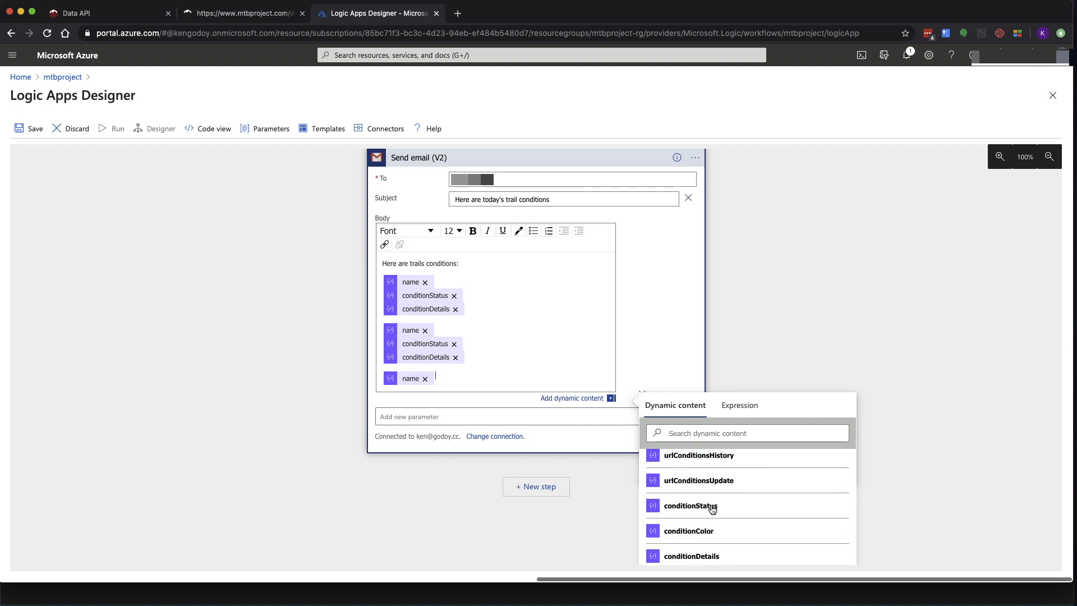
key("Return")
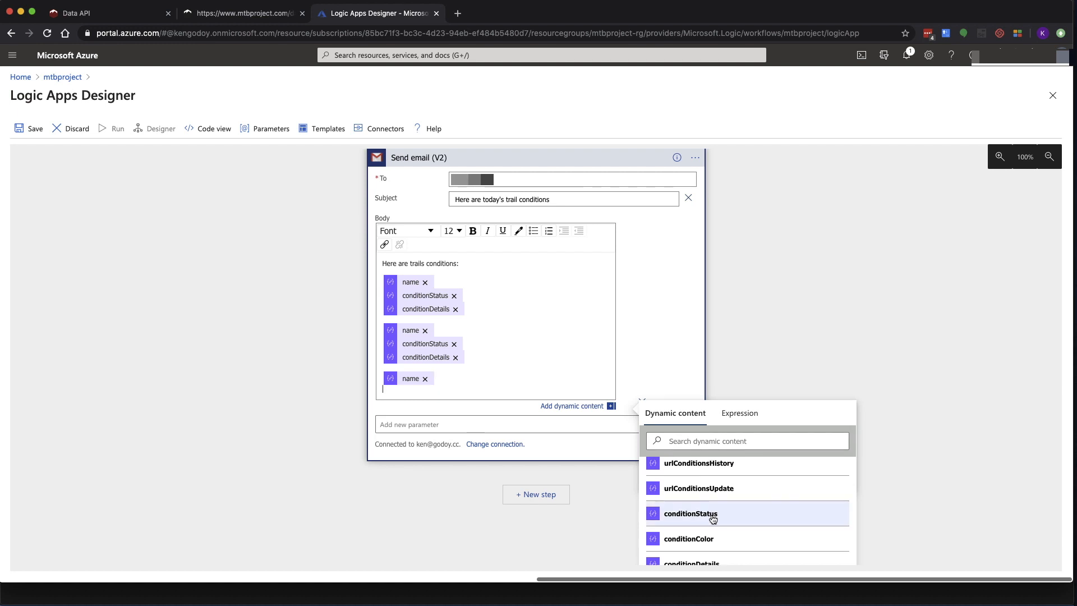
left_click(712, 517)
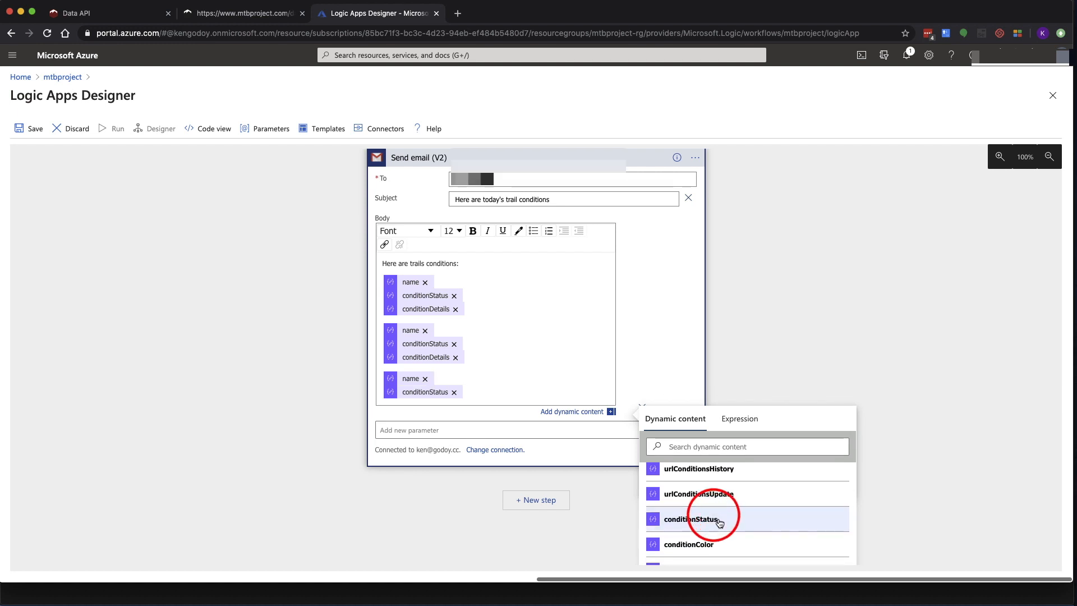
scroll(719, 522, "down", 2)
left_click(712, 536)
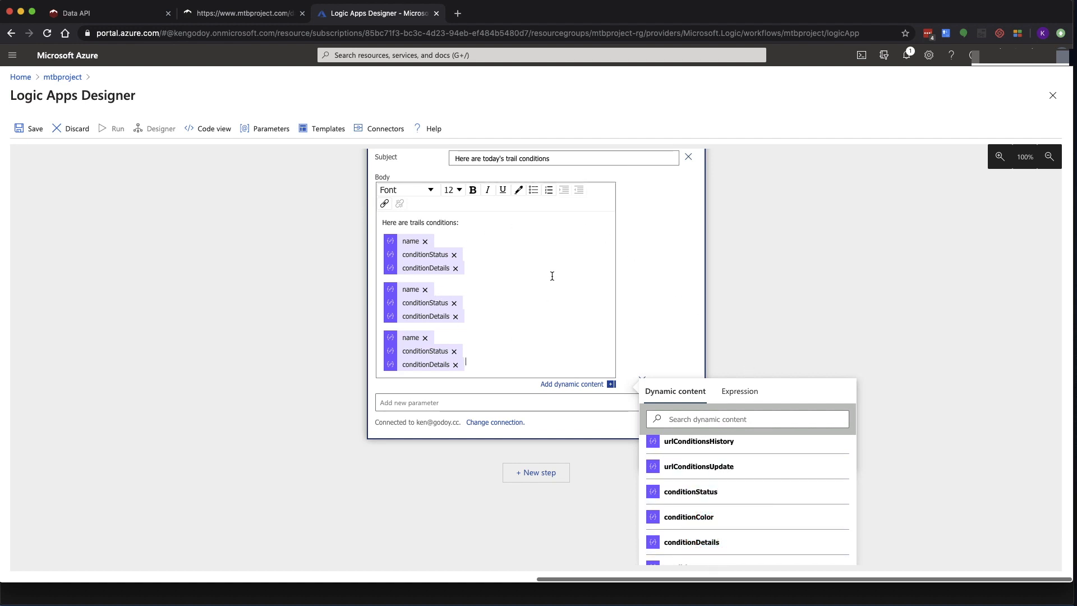
left_click(641, 277)
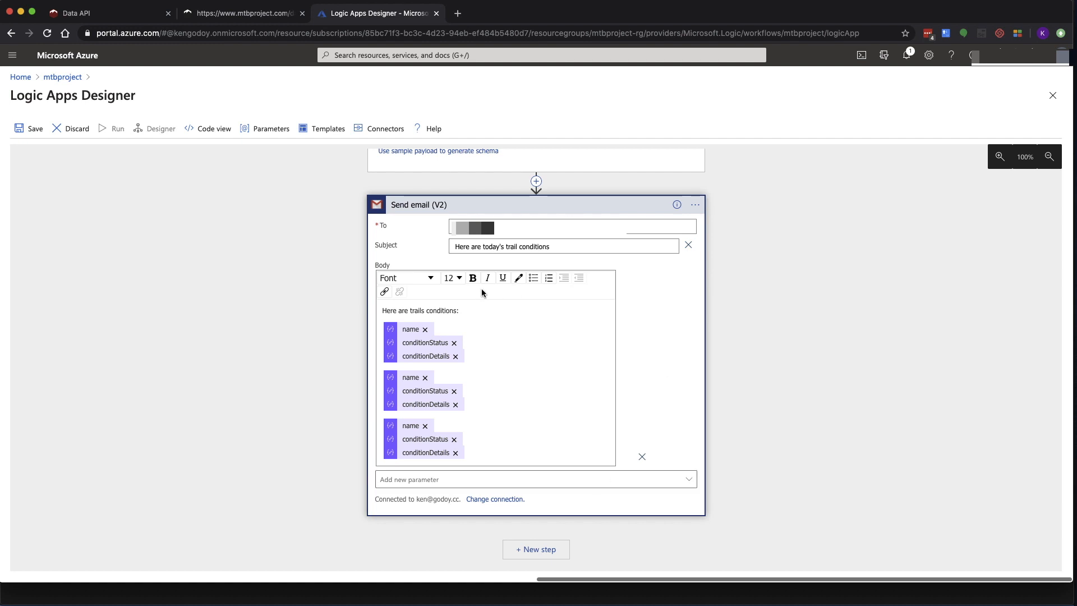
Save the mtbproject logic app and run it so Recurrence, HTTP, Parse JSON and Send email succeed
left_click(16, 131)
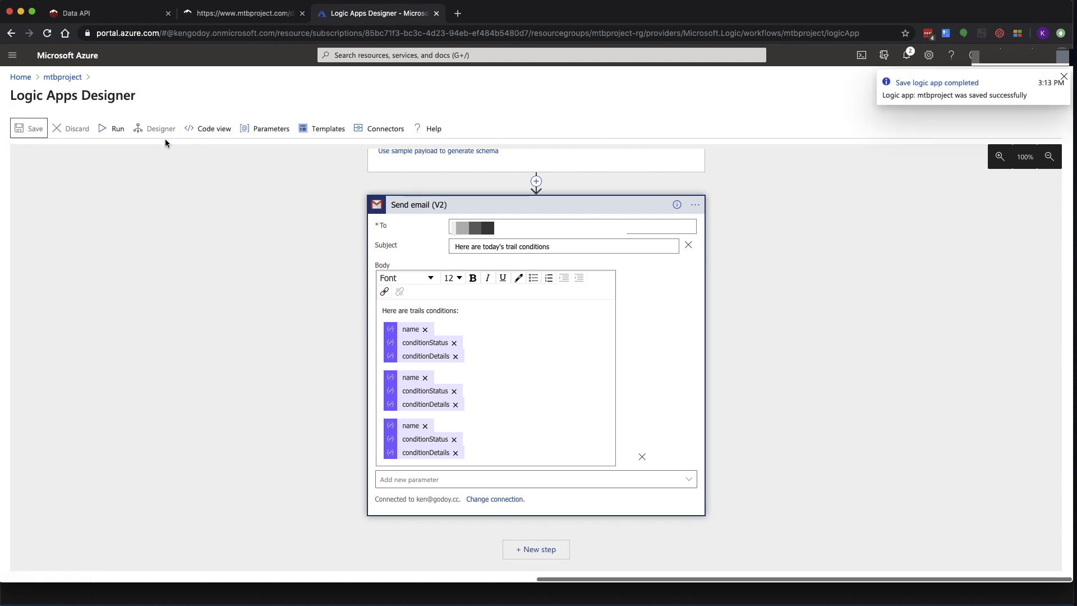
left_click(109, 133)
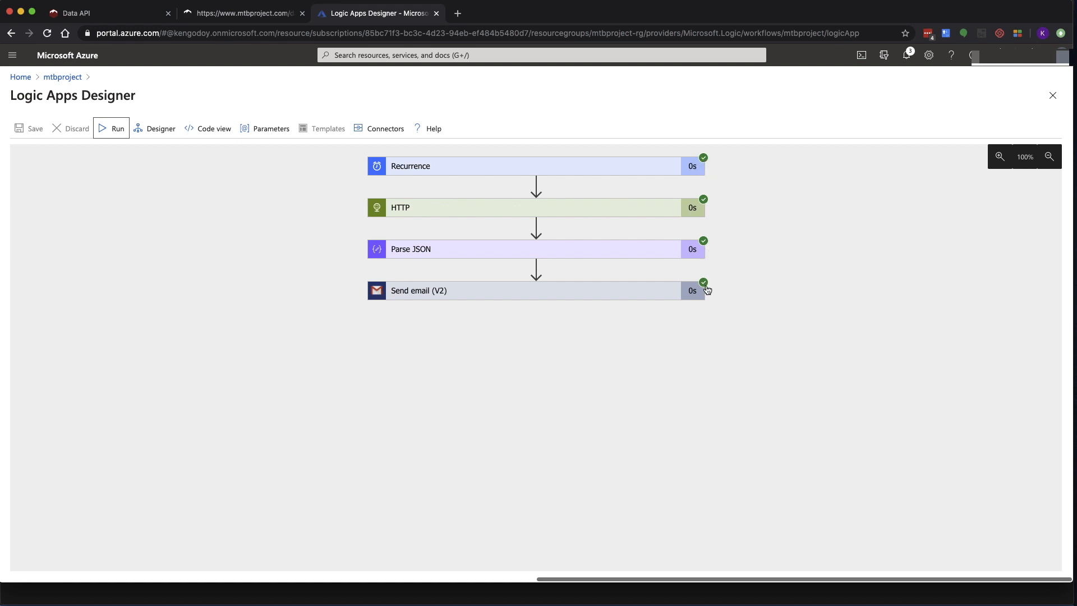
Expand the Recurrence and HTTP run details and review the HTTP inputs and status 200 output
left_click(541, 170)
left_click(500, 337)
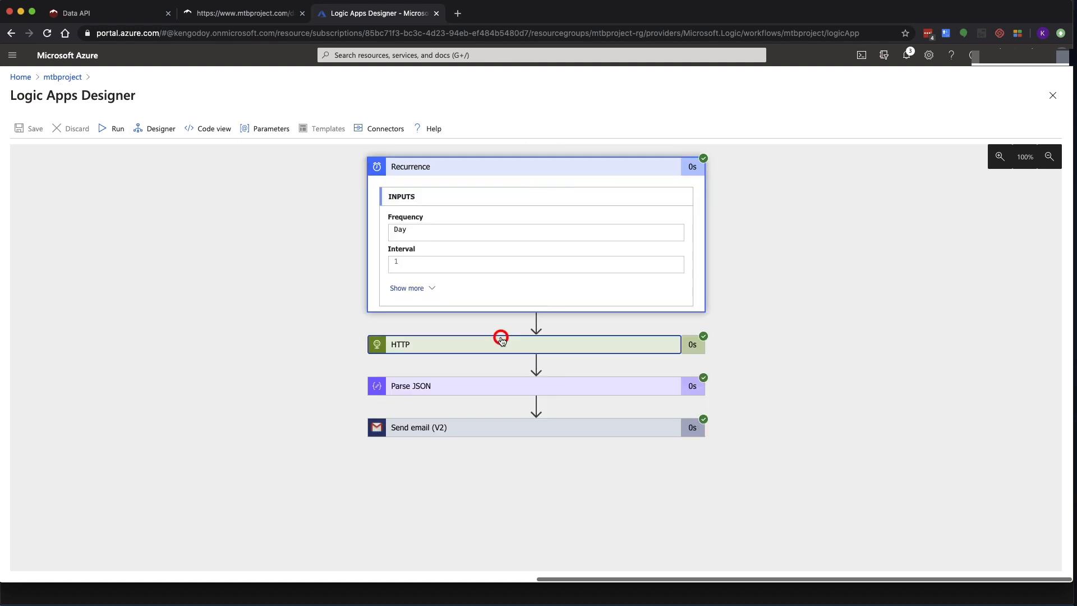
scroll(667, 332, "down", 3)
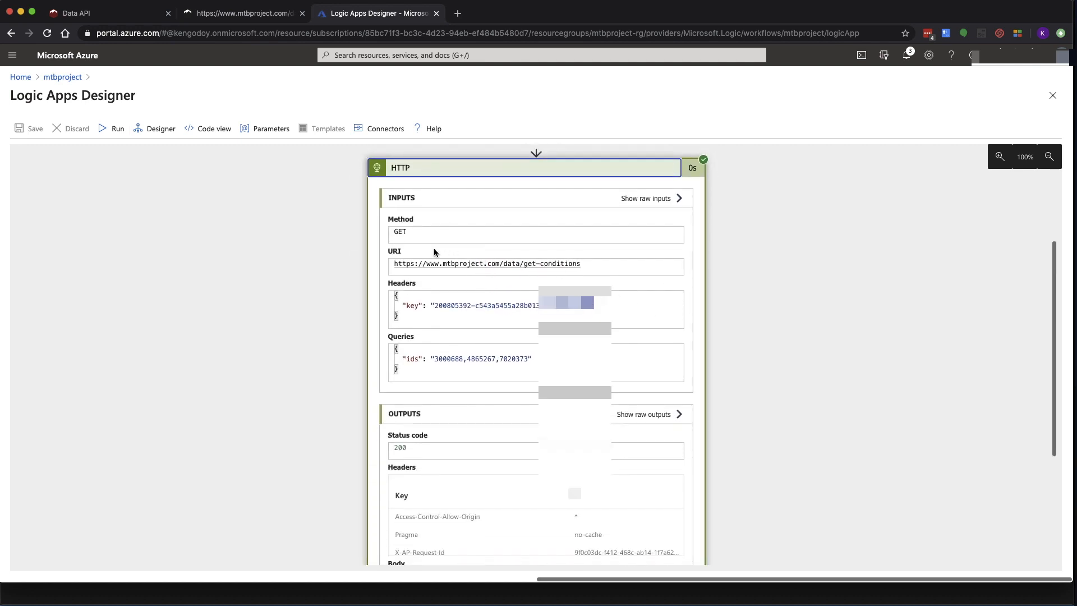
scroll(429, 359, "down", 4)
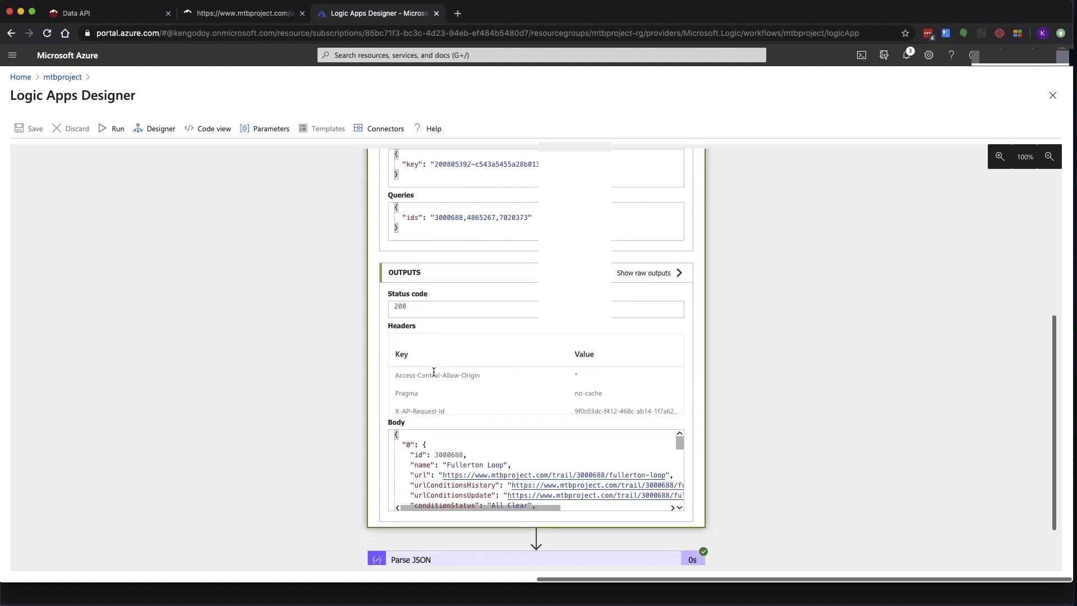
scroll(434, 400, "down", 5)
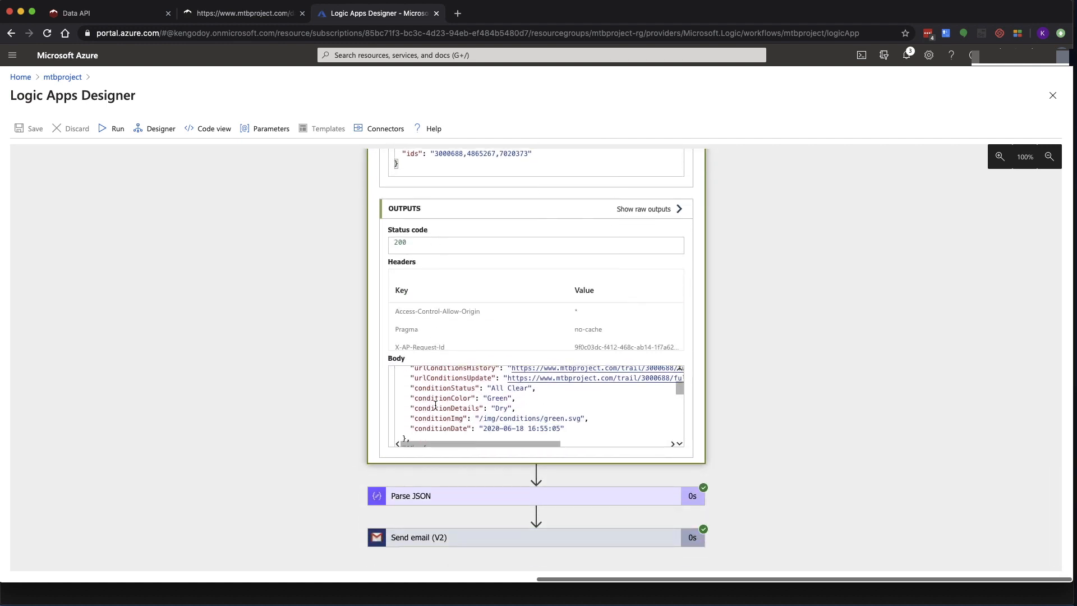
scroll(435, 404, "up", 4)
scroll(435, 404, "down", 2)
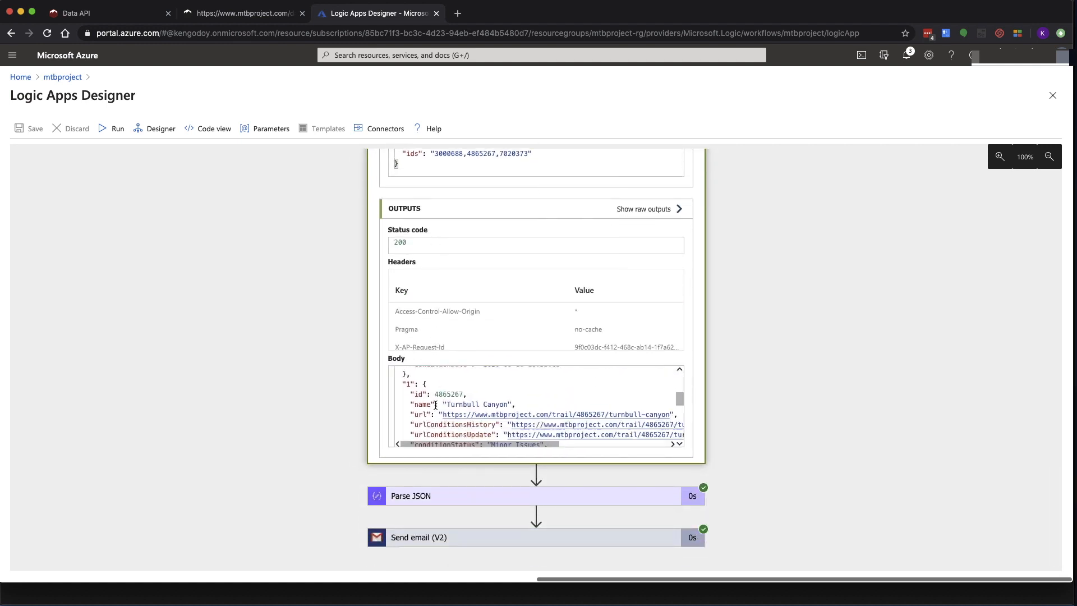
scroll(435, 404, "down", 5)
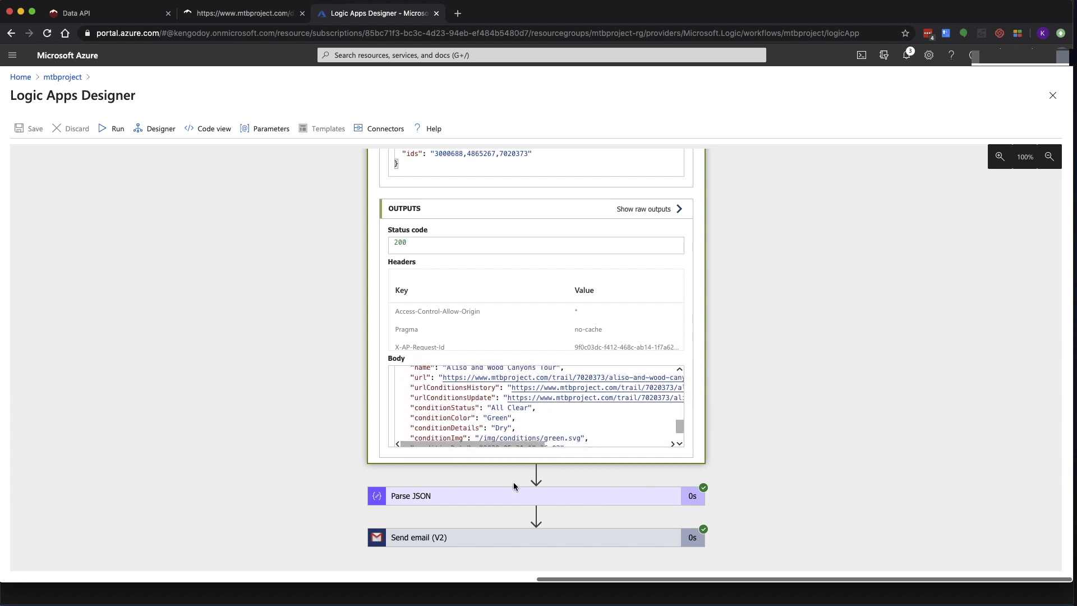
Expand the Parse JSON run details to check Fullerton Loop's 'All Clear' conditions
left_click(540, 492)
scroll(810, 458, "down", 7)
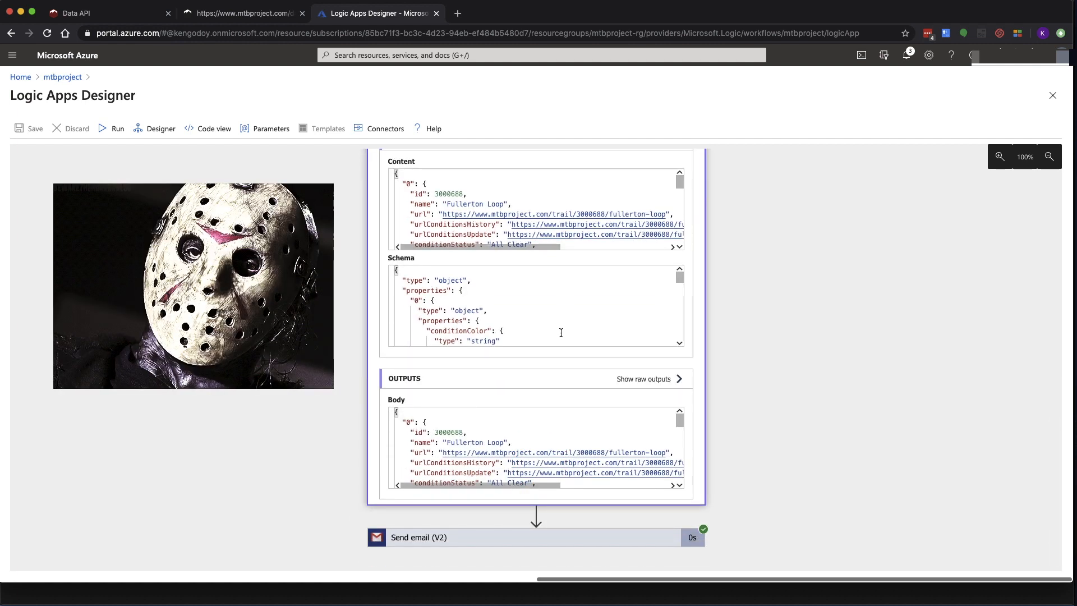
scroll(561, 332, "down", 3)
scroll(561, 332, "down", 5)
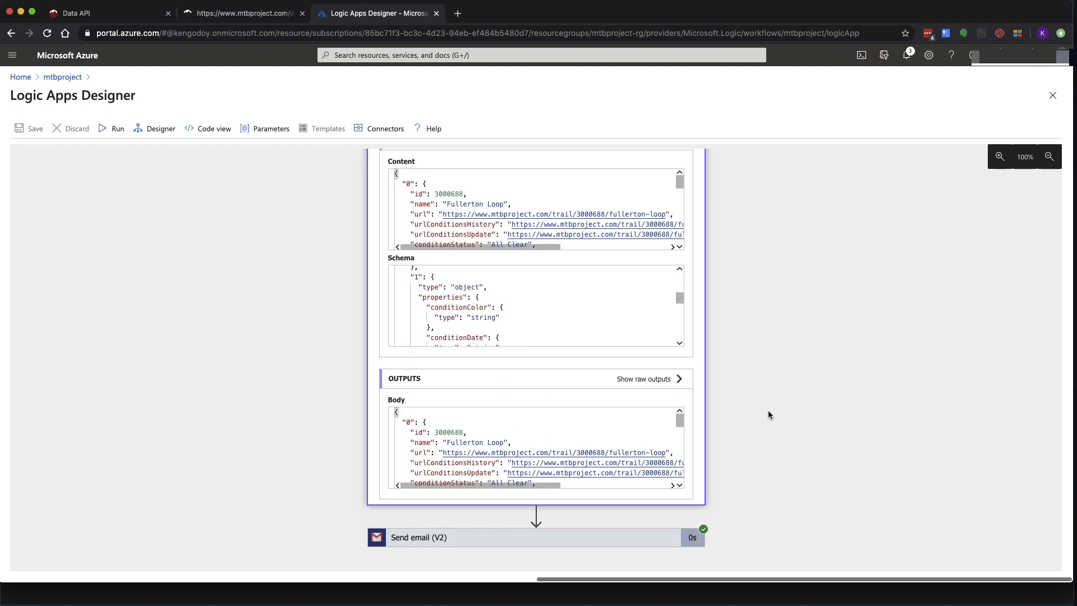
scroll(527, 446, "down", 4)
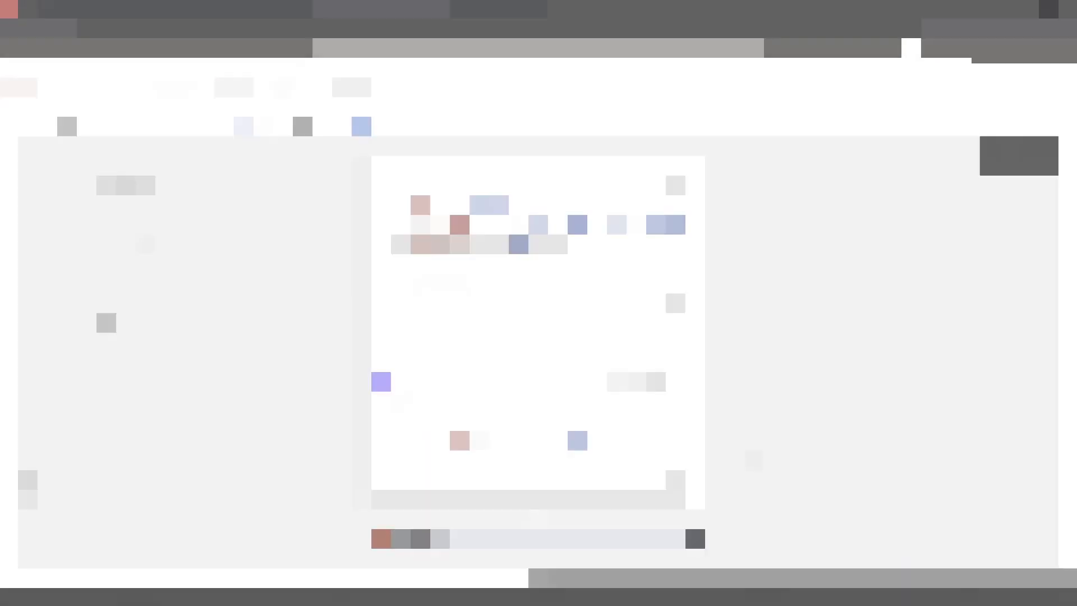